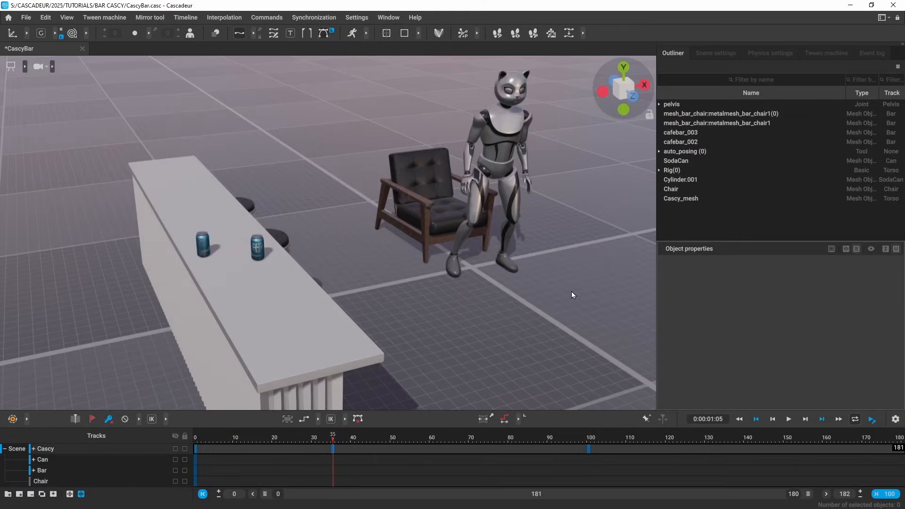
# Step: In AutoPosing mode, select Cascy's frames 0–99 and switch them to AI interpolation
pyautogui.press('Up')
pyautogui.press('h')
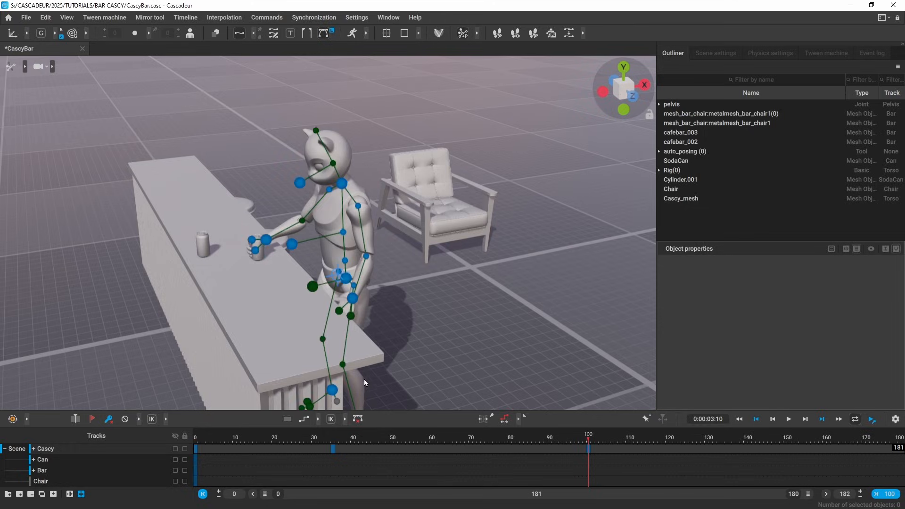
pyautogui.keyDown('alt'); pyautogui.moveTo(446, 337); pyautogui.dragTo(428, 319); pyautogui.keyUp('alt')
pyautogui.keyDown('alt'); pyautogui.moveTo(298, 234); pyautogui.dragTo(222, 186); pyautogui.keyUp('alt')
pyautogui.keyDown('alt'); pyautogui.moveTo(549, 294); pyautogui.dragTo(444, 245); pyautogui.keyUp('alt')
pyautogui.keyDown('alt'); pyautogui.moveTo(444, 245); pyautogui.dragTo(447, 239, button='middle'); pyautogui.keyUp('alt')
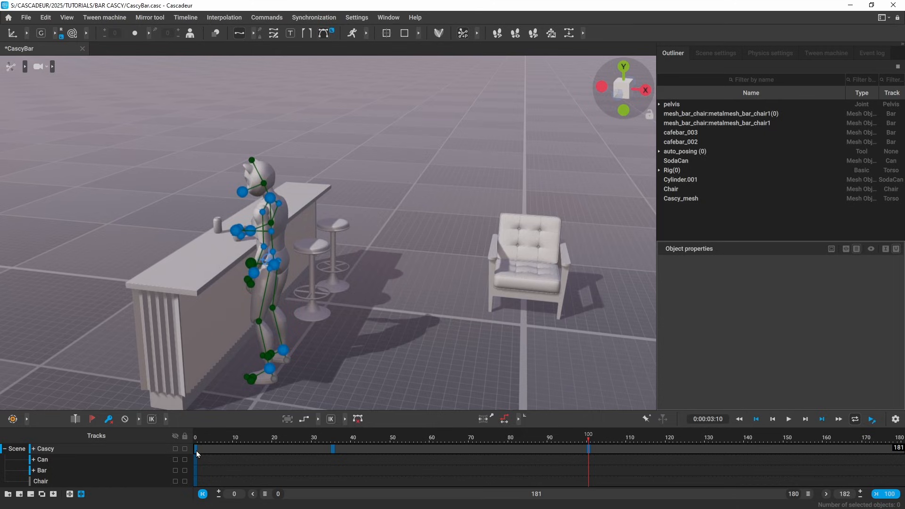
pyautogui.moveTo(196, 451)
pyautogui.mouseDown()
pyautogui.moveTo(551, 458)
pyautogui.moveTo(585, 448)
pyautogui.mouseUp()
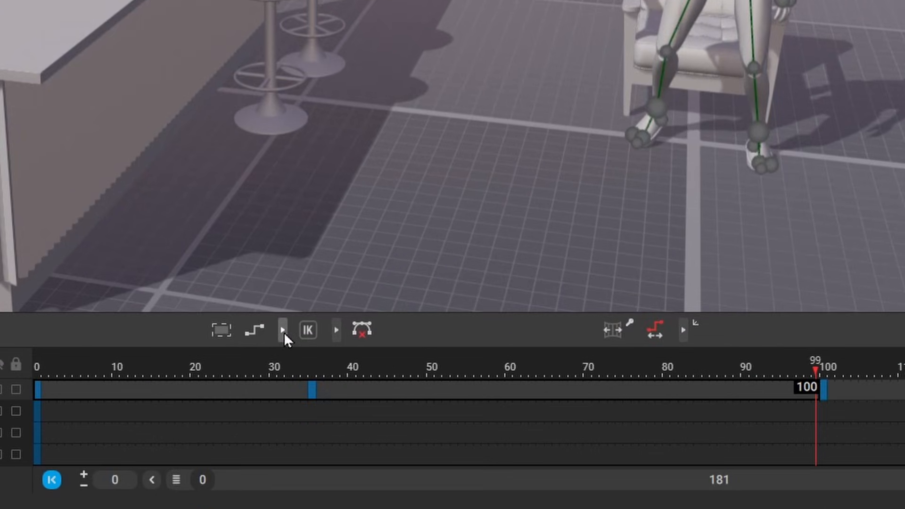
pyautogui.click(283, 331)
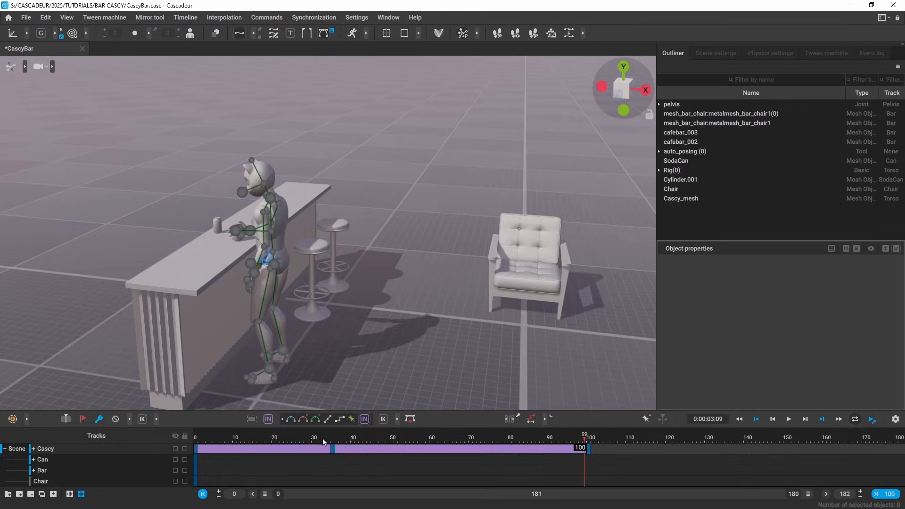
pyautogui.moveTo(323, 441); pyautogui.dragTo(175, 440)
pyautogui.keyDown('alt'); pyautogui.moveTo(470, 360); pyautogui.dragTo(408, 333); pyautogui.keyUp('alt')
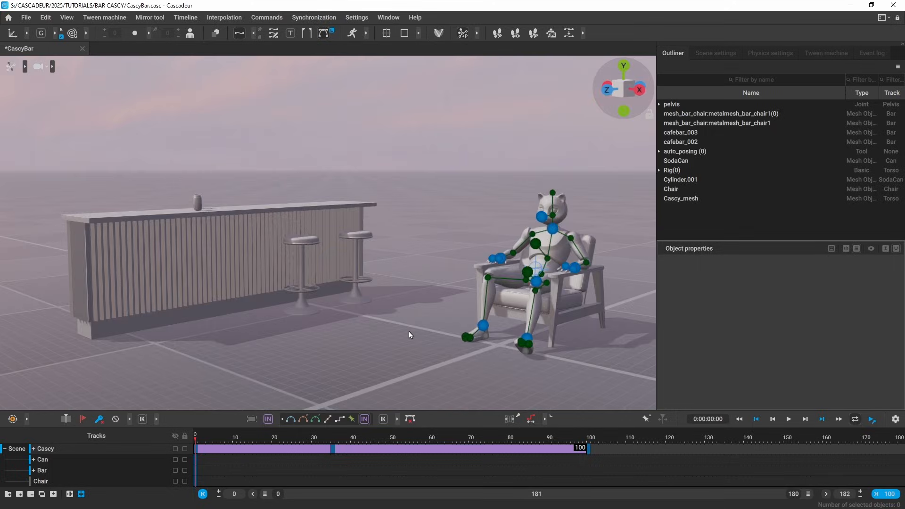
pyautogui.press('u')
pyautogui.press('space')
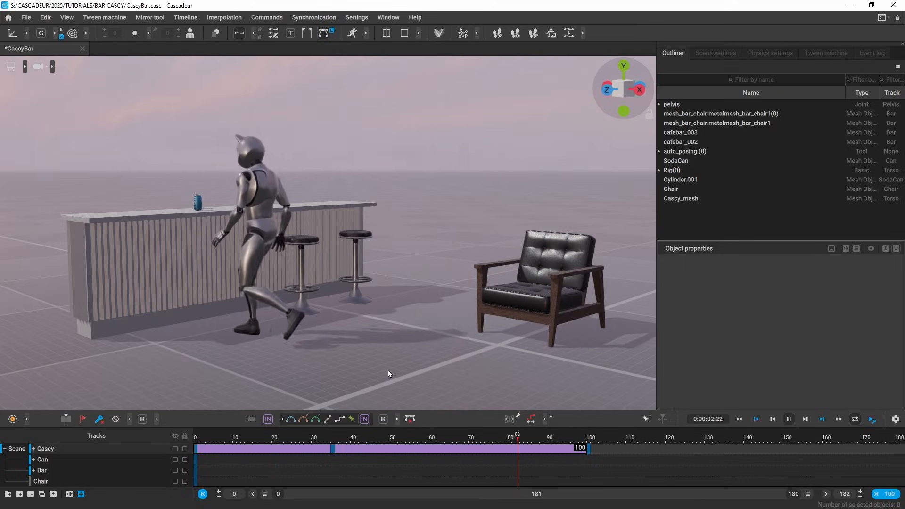
pyautogui.click(333, 439)
pyautogui.keyDown('alt'); pyautogui.moveTo(402, 381); pyautogui.dragTo(480, 395); pyautogui.keyUp('alt')
pyautogui.keyDown('alt'); pyautogui.moveTo(480, 396); pyautogui.dragTo(399, 389, button='middle'); pyautogui.keyUp('alt')
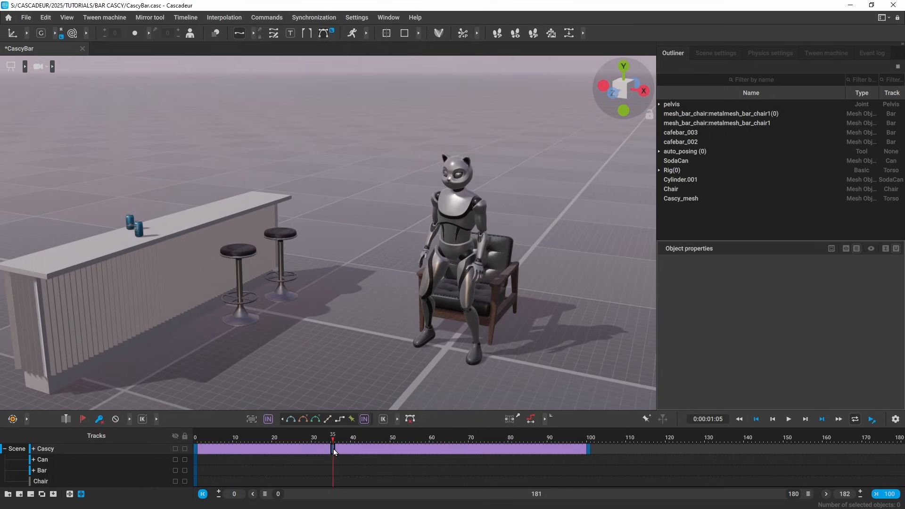
pyautogui.moveTo(334, 443)
pyautogui.mouseDown()
pyautogui.moveTo(323, 442)
pyautogui.moveTo(332, 448)
pyautogui.mouseUp()
pyautogui.press('y')
pyautogui.press('f')
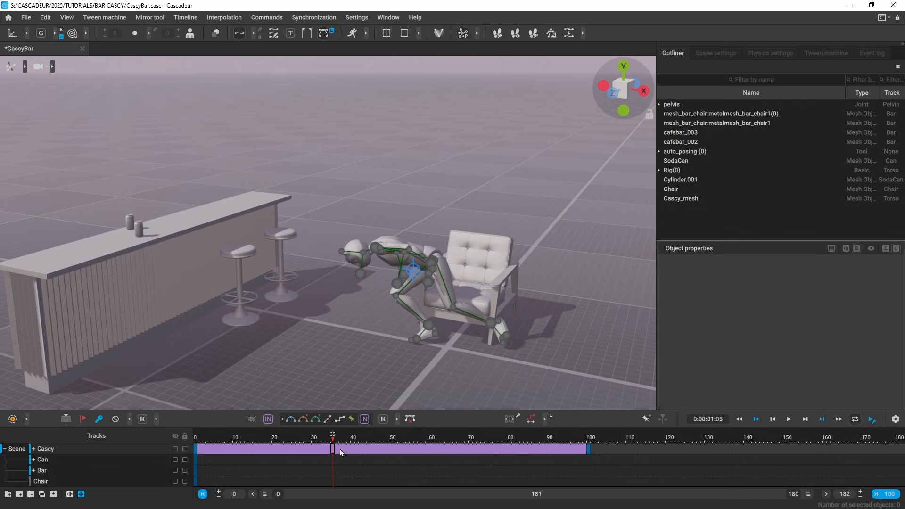
pyautogui.press('space')
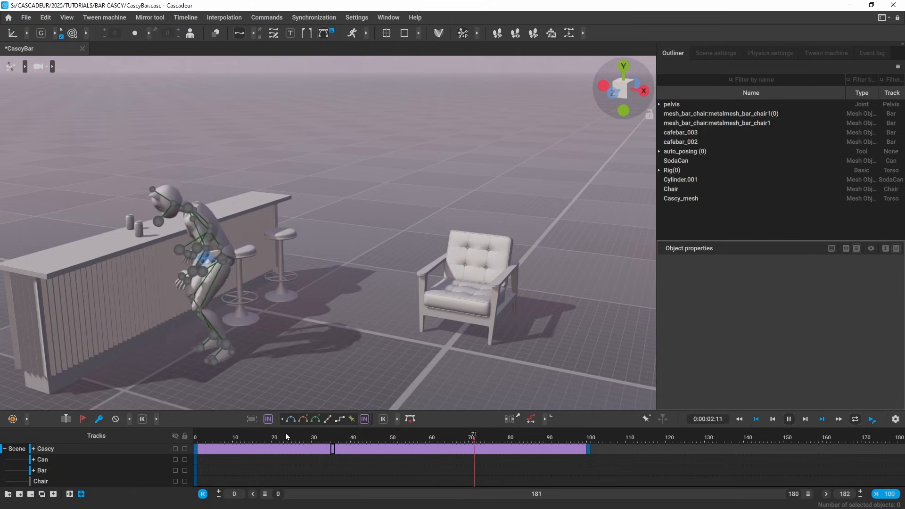
pyautogui.press('space')
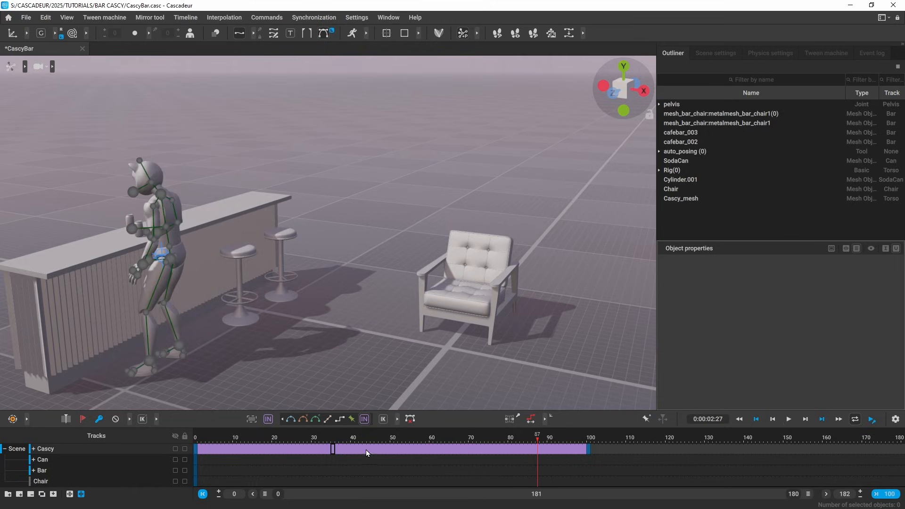
pyautogui.hotkey('ctrl', 'z')
pyautogui.hotkey('ctrl', 'z')
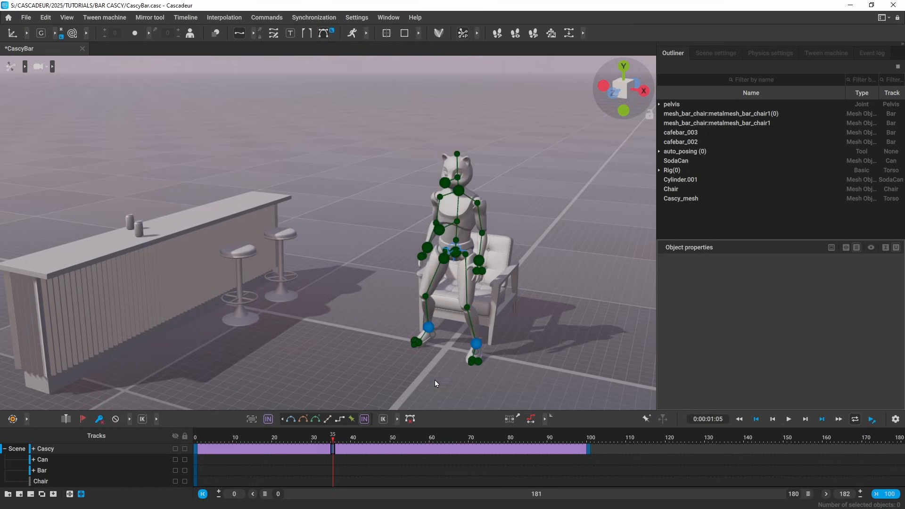
pyautogui.keyDown('alt'); pyautogui.moveTo(435, 380); pyautogui.dragTo(372, 352); pyautogui.keyUp('alt')
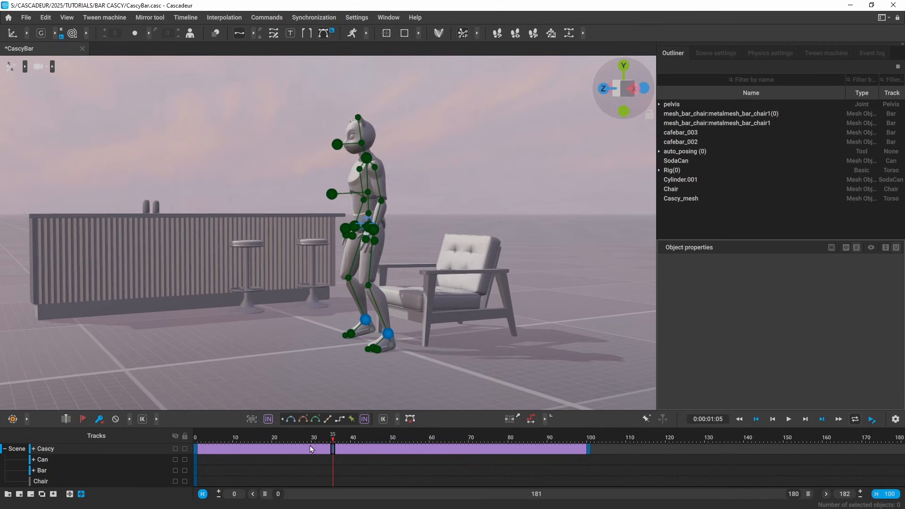
pyautogui.press('space')
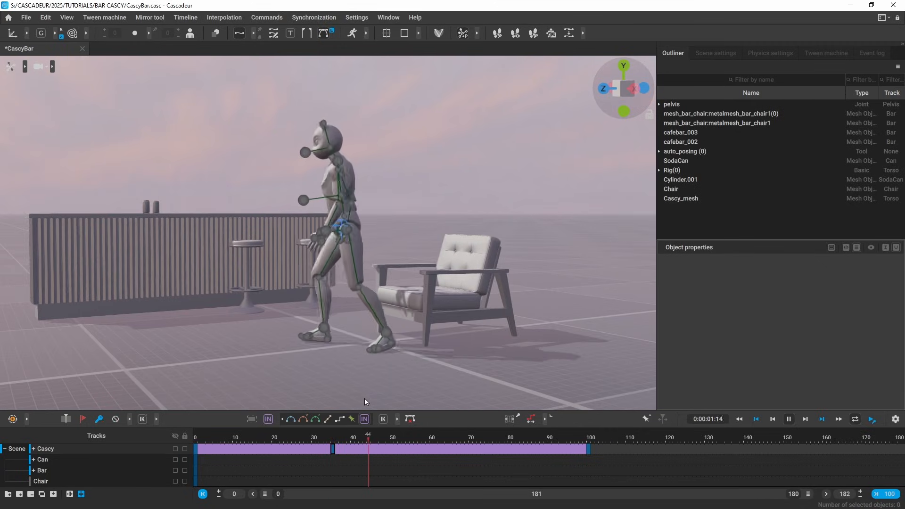
pyautogui.press('space')
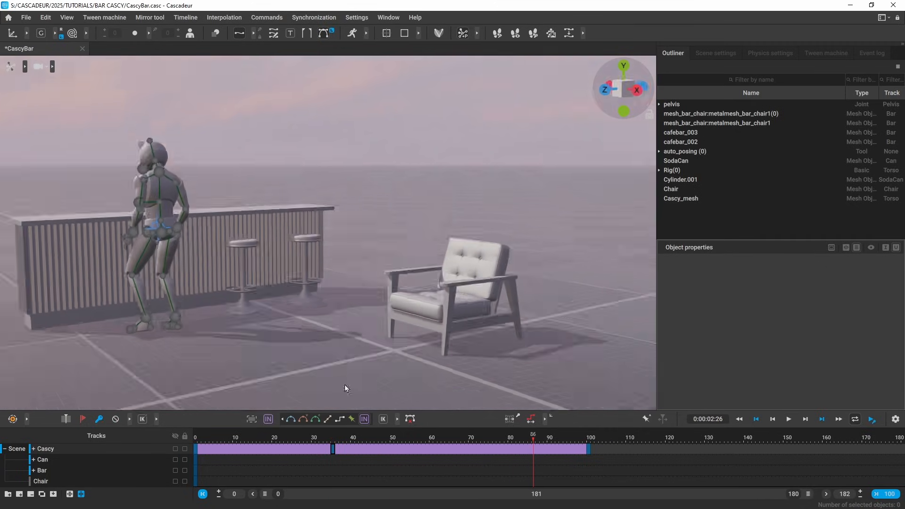
pyautogui.keyDown('alt'); pyautogui.moveTo(345, 385); pyautogui.dragTo(360, 452); pyautogui.keyUp('alt')
# Step: Shift Cascy's whole center-of-mass path sideways so at frame 100 he holds the can at the bar
pyautogui.click(333, 450)
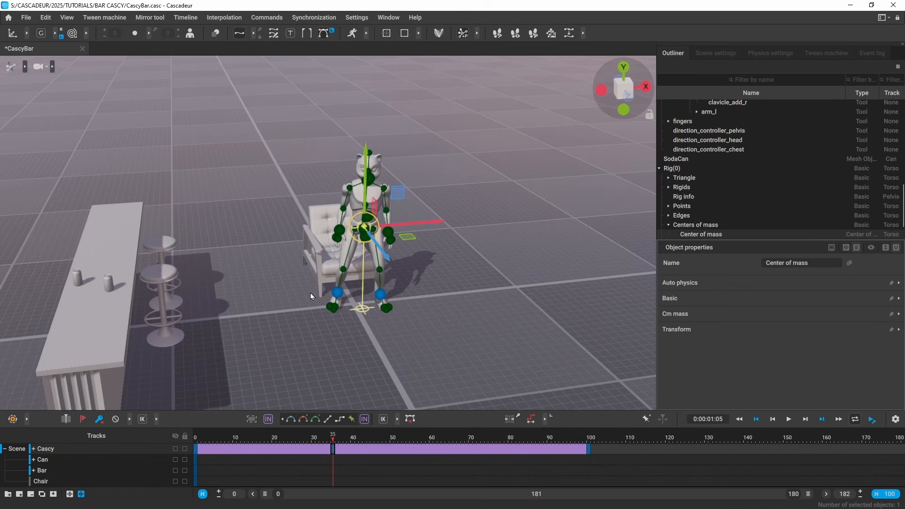
pyautogui.doubleClick(148, 451)
pyautogui.keyDown('alt'); pyautogui.moveTo(325, 402); pyautogui.dragTo(451, 354); pyautogui.keyUp('alt')
pyautogui.moveTo(428, 220); pyautogui.dragTo(472, 230)
pyautogui.press('space')
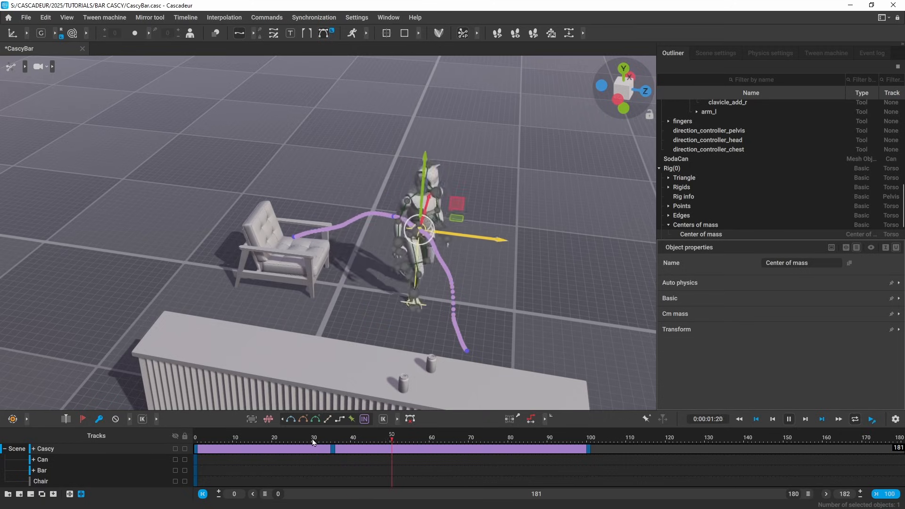
pyautogui.press('space')
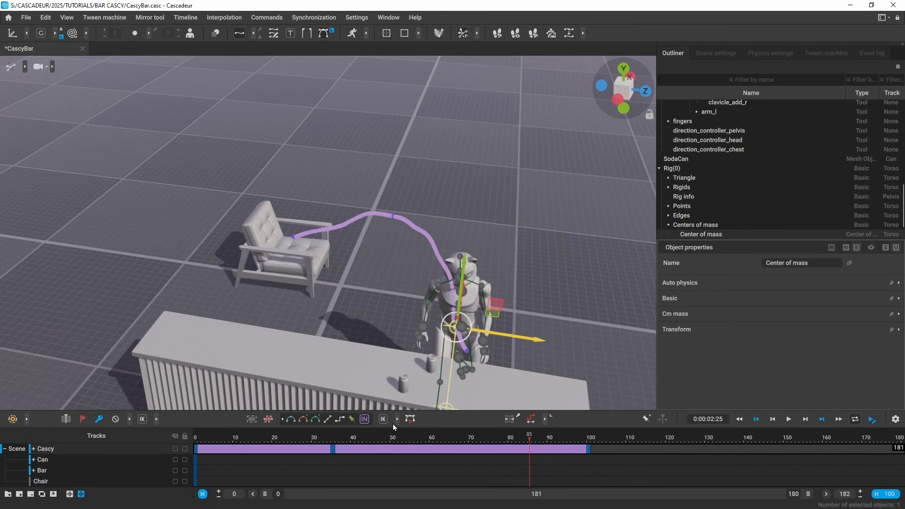
pyautogui.click(588, 436)
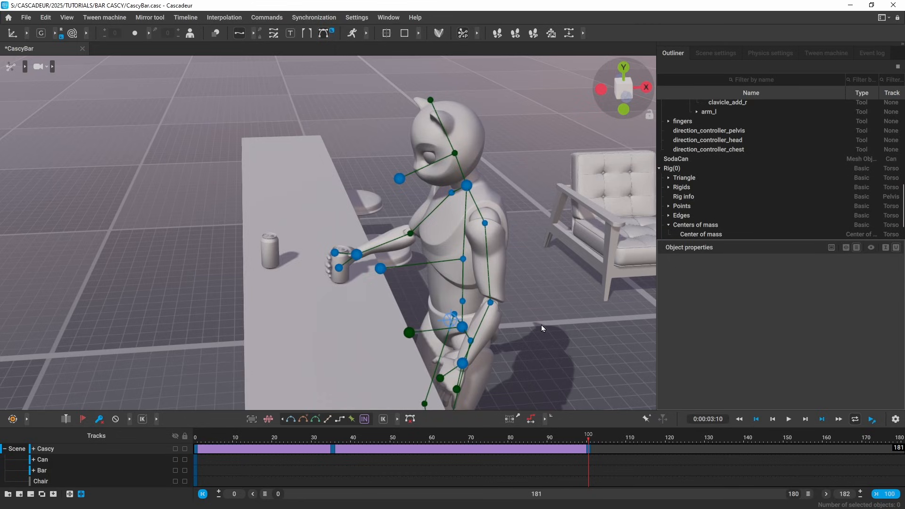
# Step: At frame 120, raise Cascy's right hand and the can up to his mouth
pyautogui.press('1')
pyautogui.press('1')
pyautogui.scroll(4, 509, 243)
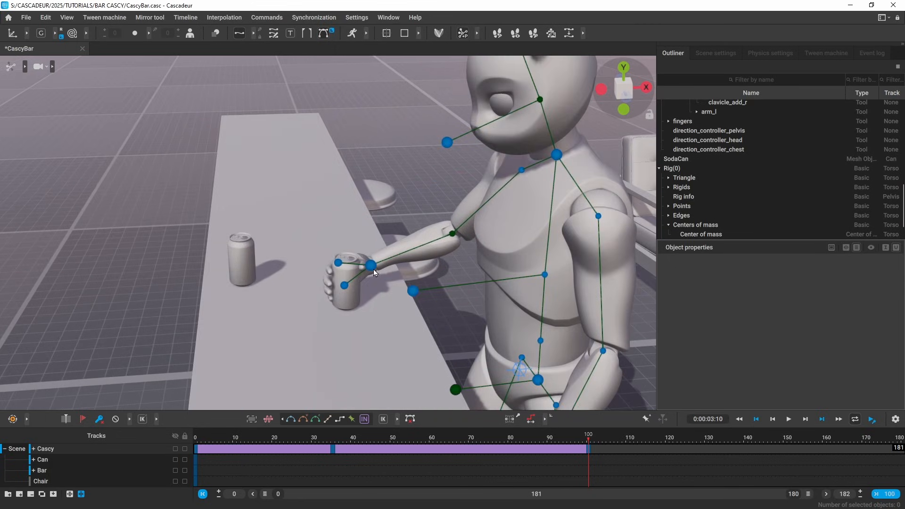
pyautogui.click(372, 266)
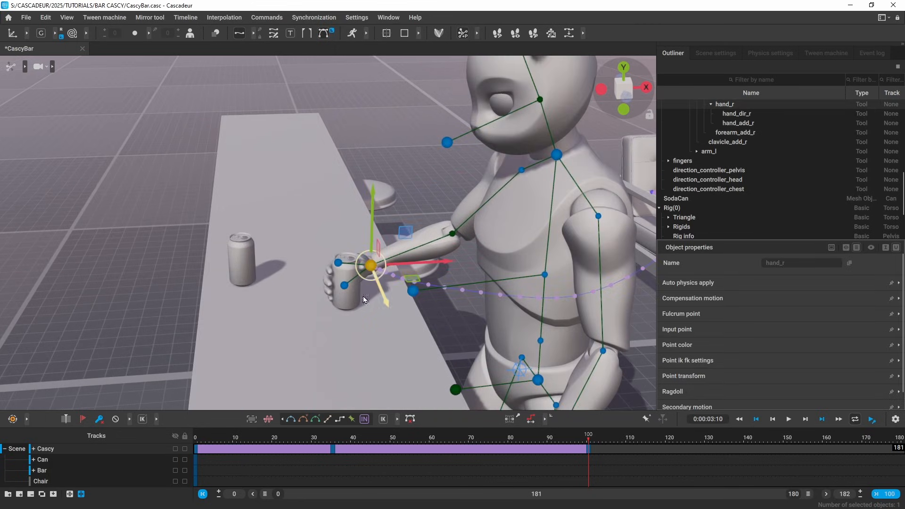
pyautogui.click(667, 437)
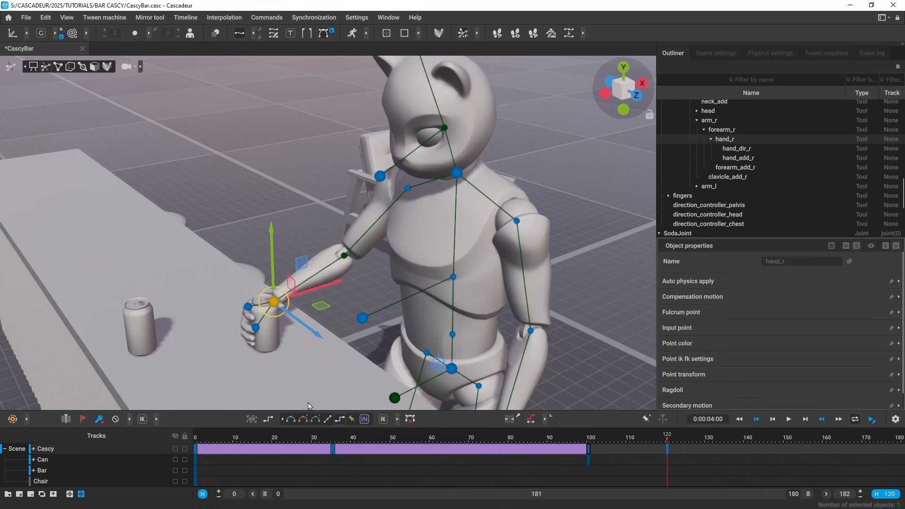
pyautogui.keyDown('alt'); pyautogui.moveTo(384, 299); pyautogui.dragTo(465, 290); pyautogui.keyUp('alt')
pyautogui.moveTo(255, 319); pyautogui.dragTo(385, 188)
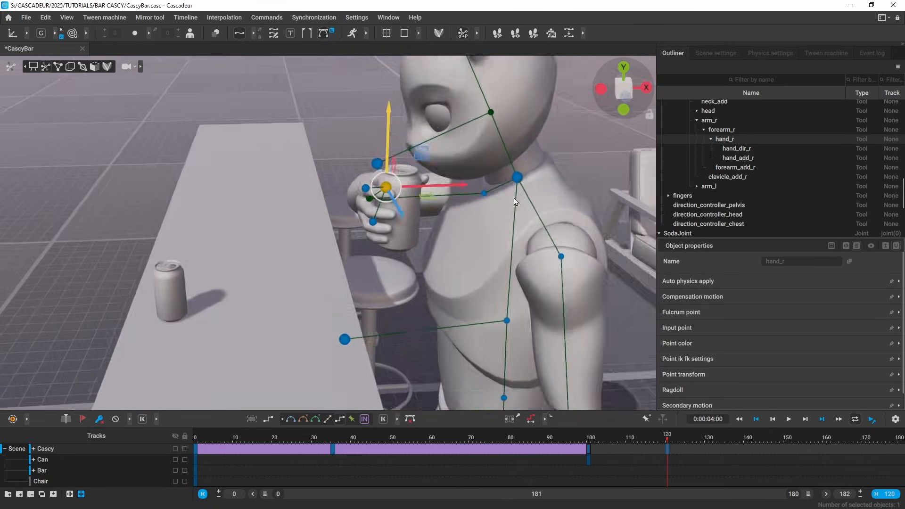
pyautogui.click(238, 142)
pyautogui.click(360, 174)
pyautogui.click(710, 441)
pyautogui.moveTo(711, 441); pyautogui.dragTo(746, 441)
# Step: Key the drinking pose at frame 140 with head and hand tilted back, then lower the can at frame 154
pyautogui.click(372, 129)
pyautogui.keyDown('shift'); pyautogui.moveTo(281, 147); pyautogui.dragTo(329, 209); pyautogui.keyUp('shift')
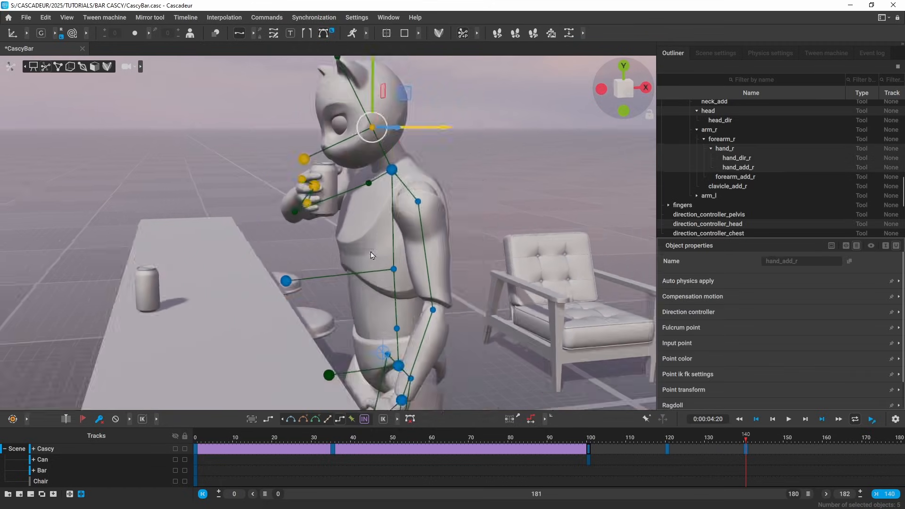
pyautogui.keyDown('alt'); pyautogui.moveTo(371, 255); pyautogui.dragTo(471, 198); pyautogui.keyUp('alt')
pyautogui.press('e')
pyautogui.moveTo(464, 137); pyautogui.dragTo(556, 245)
pyautogui.click(814, 451)
pyautogui.moveTo(816, 452); pyautogui.dragTo(802, 452)
pyautogui.moveTo(841, 451); pyautogui.dragTo(864, 451)
pyautogui.press('w')
pyautogui.moveTo(326, 165); pyautogui.dragTo(285, 305)
# Step: Apply the new interpolation to the intervals after frame 100 and play back the drinking motion
pyautogui.moveTo(810, 436); pyautogui.dragTo(644, 448)
pyautogui.keyDown('alt'); pyautogui.moveTo(479, 290); pyautogui.dragTo(427, 338); pyautogui.keyUp('alt')
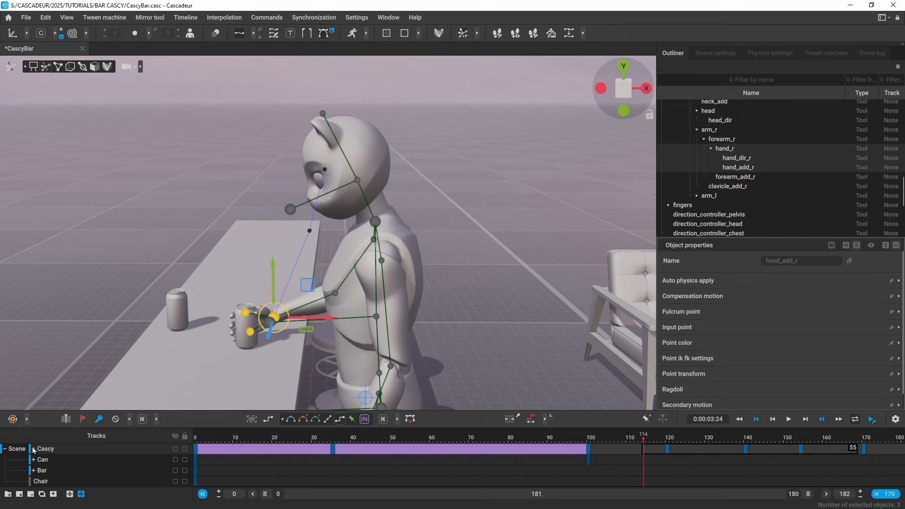
pyautogui.click(316, 420)
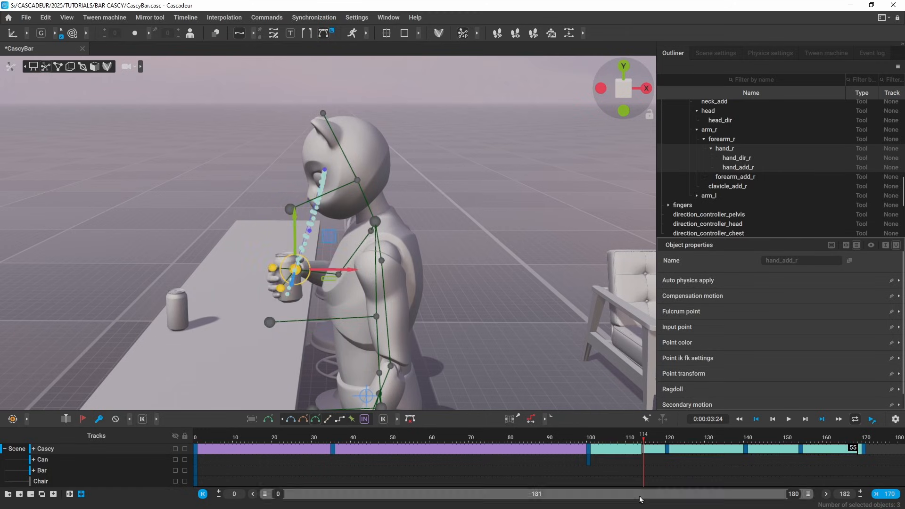
pyautogui.click(632, 443)
pyautogui.press('space')
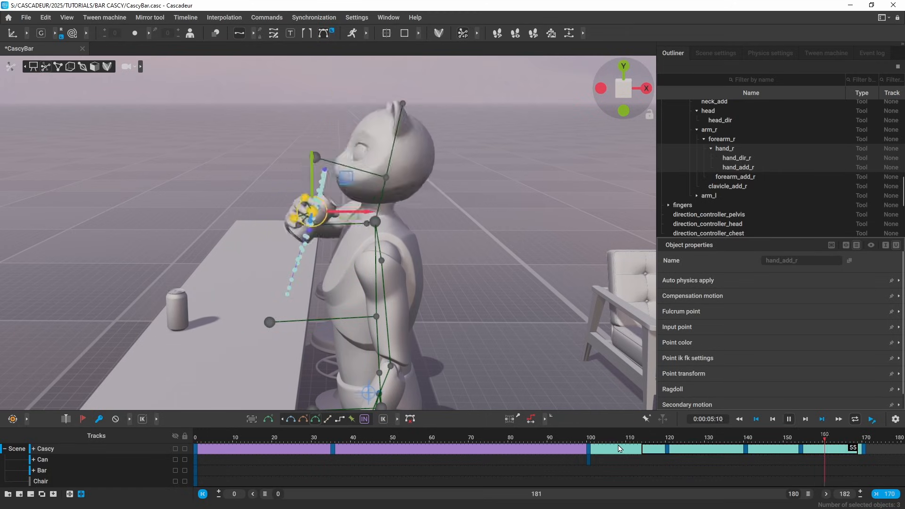
pyautogui.moveTo(674, 445); pyautogui.dragTo(661, 452)
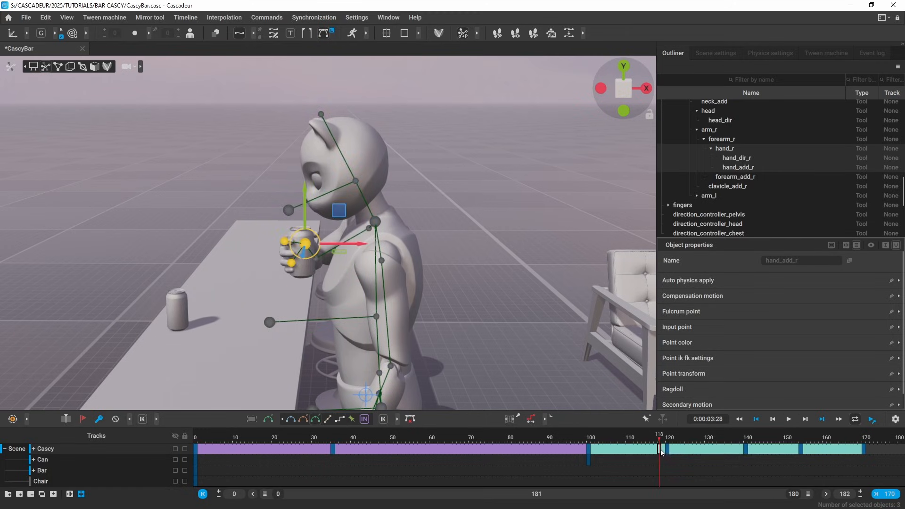
pyautogui.click(33, 449)
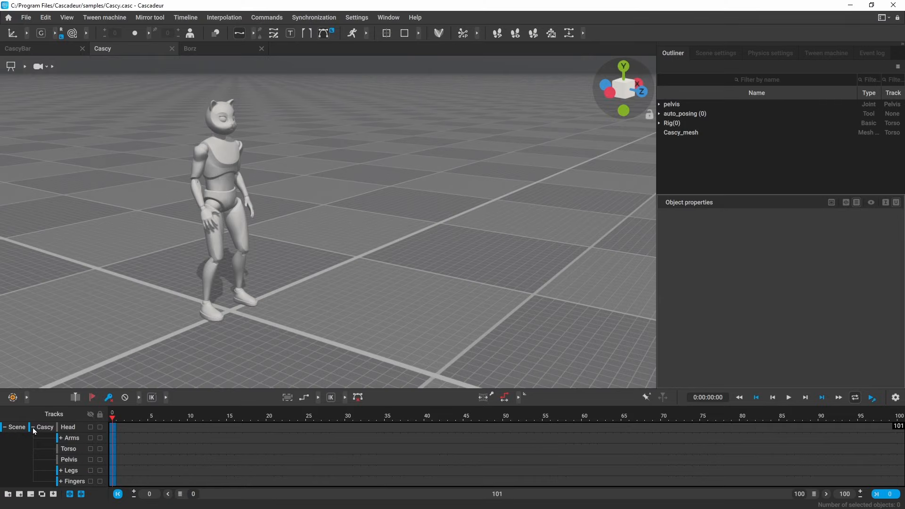
# Step: Collapse Cascy's tracks, switch to the Borz project and expand its model track into body parts
pyautogui.click(64, 345)
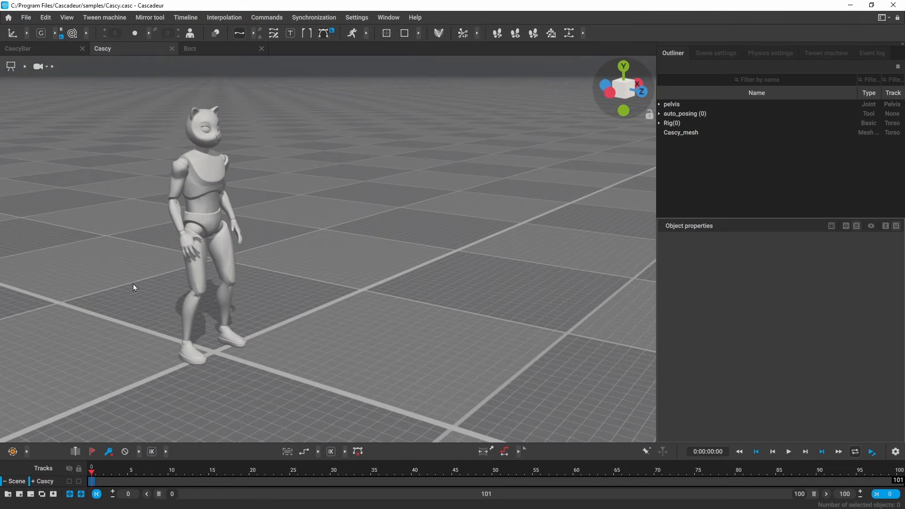
pyautogui.click(216, 52)
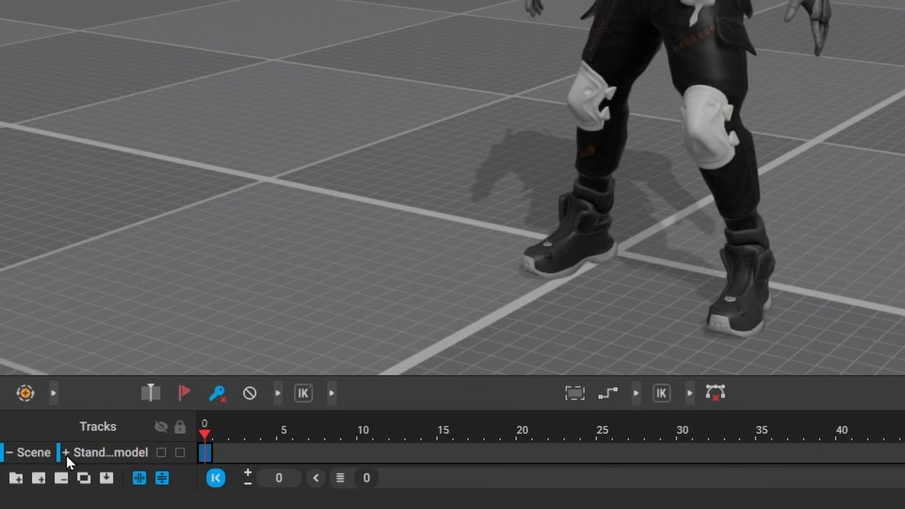
pyautogui.click(31, 481)
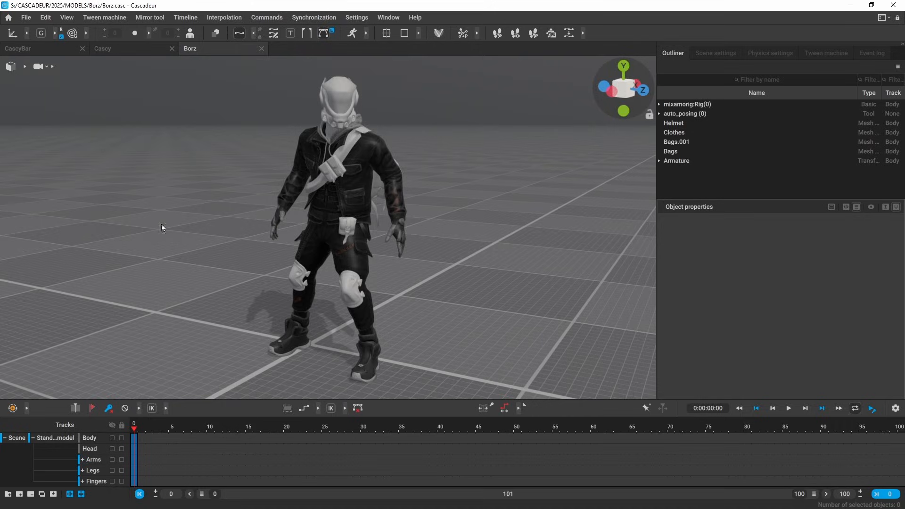
# Step: Generate Borz's rig with the Quick rigging tool in rig mode, then expand its model track
pyautogui.click(439, 33)
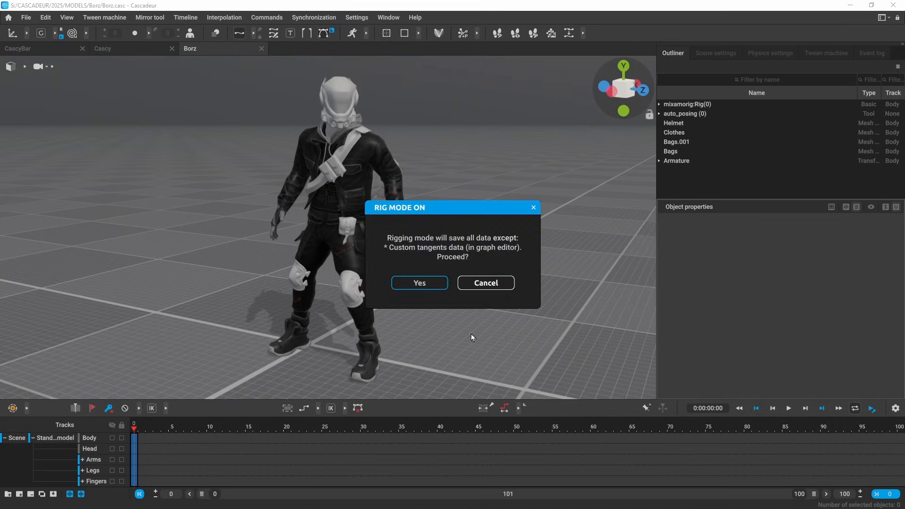
pyautogui.press('Return')
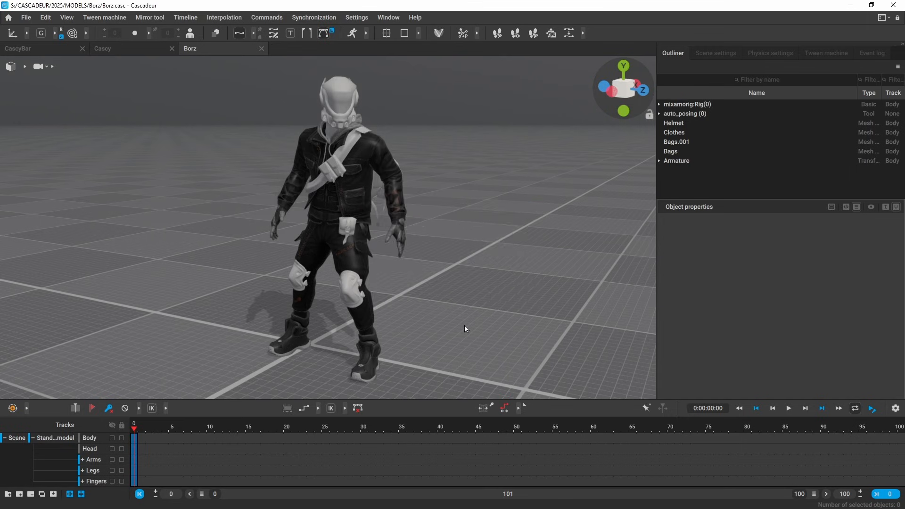
pyautogui.keyDown('alt'); pyautogui.moveTo(544, 239); pyautogui.dragTo(406, 226); pyautogui.keyUp('alt')
pyautogui.click(75, 48)
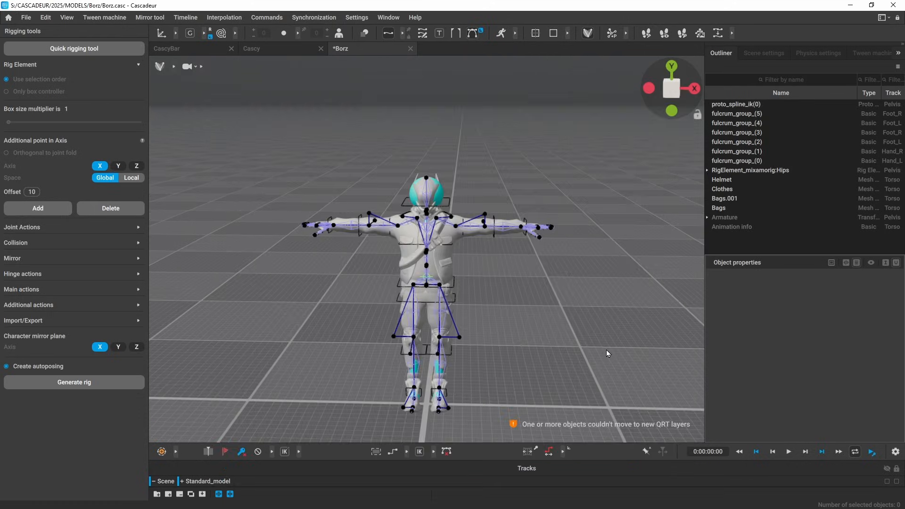
pyautogui.keyDown('alt'); pyautogui.moveTo(607, 350); pyautogui.dragTo(541, 336); pyautogui.keyUp('alt')
pyautogui.click(81, 381)
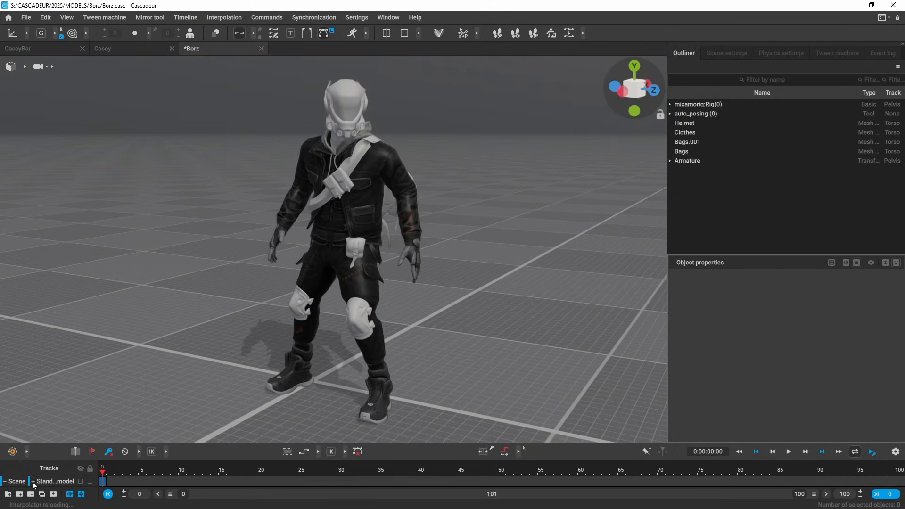
pyautogui.click(32, 481)
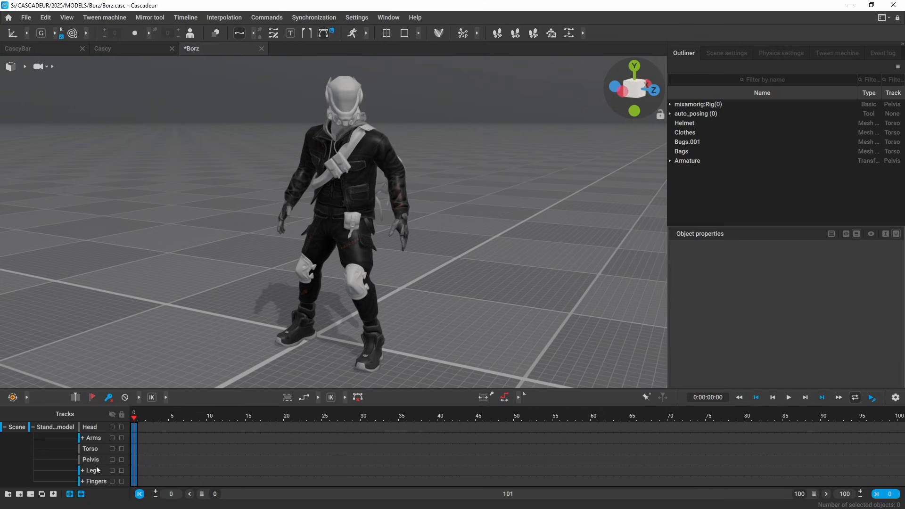
# Step: Select the Arm_R and Torso interval from frame 118 to 157 and preview the drinking motion
pyautogui.click(33, 427)
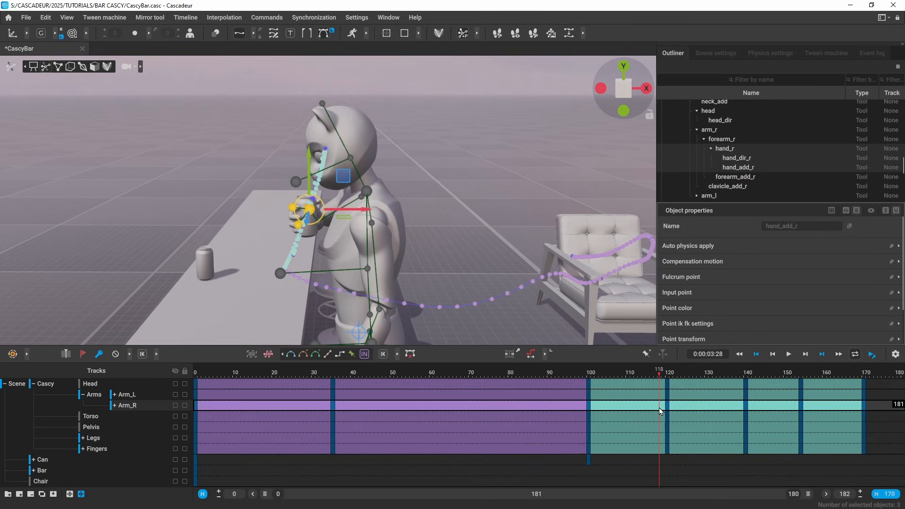
pyautogui.moveTo(659, 408); pyautogui.dragTo(815, 408)
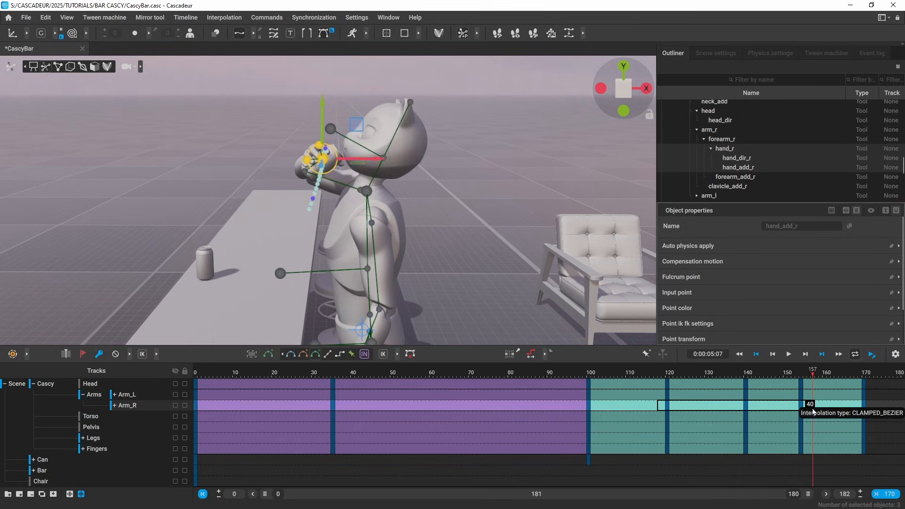
pyautogui.click(695, 385)
pyautogui.keyDown('shift'); pyautogui.click(692, 415); pyautogui.keyUp('shift')
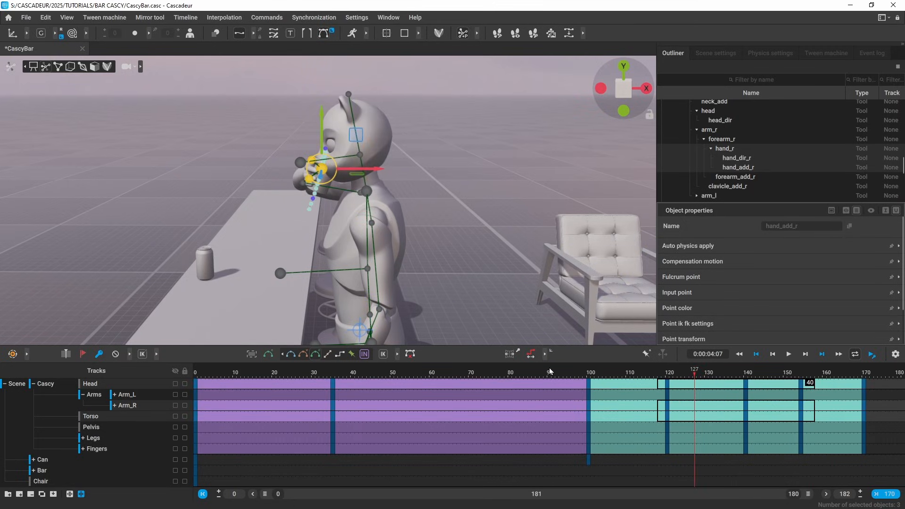
pyautogui.click(398, 355)
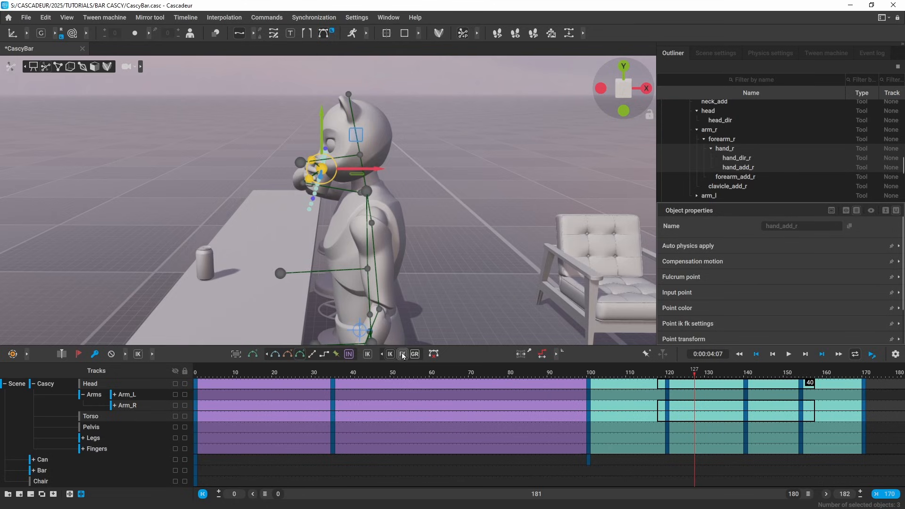
pyautogui.moveTo(677, 375); pyautogui.dragTo(815, 380)
pyautogui.press('space')
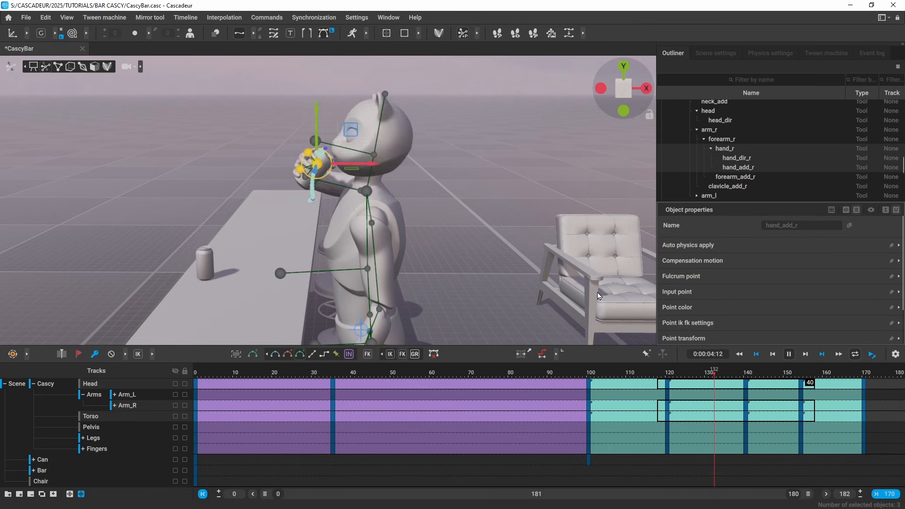
# Step: Delete the Pelvis, Legs and Fingers keys at frames 120 and 140
pyautogui.moveTo(668, 427); pyautogui.dragTo(668, 448)
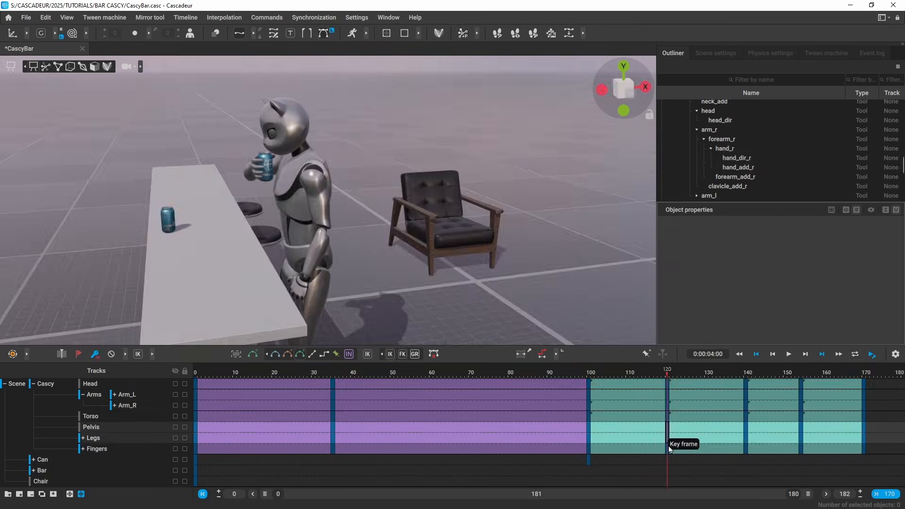
pyautogui.press('Delete')
pyautogui.moveTo(749, 429); pyautogui.dragTo(746, 448)
pyautogui.press('Delete')
# Step: Set interpolation on the Arm_L, Pelvis, Legs and Fingers intervals ending at frame 167, then review
pyautogui.click(772, 395)
pyautogui.click(665, 394)
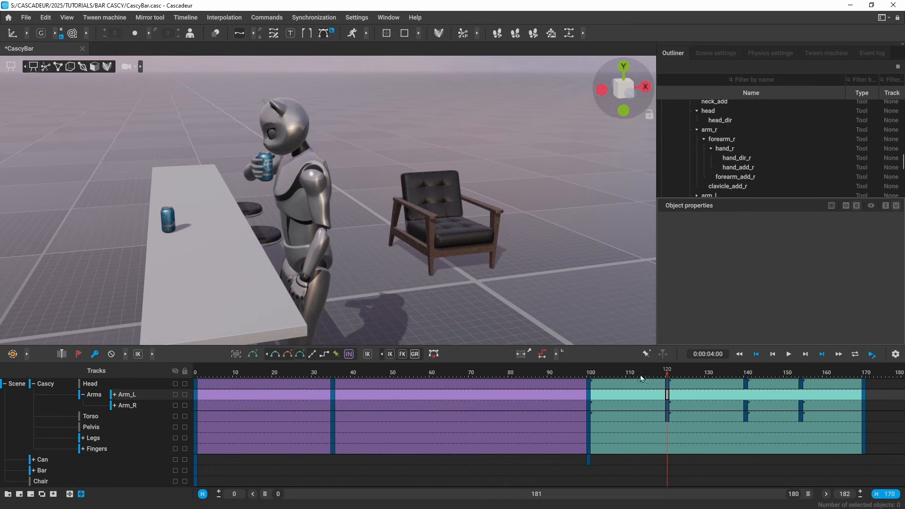
pyautogui.moveTo(661, 394); pyautogui.dragTo(863, 390, button='right')
pyautogui.click(852, 396)
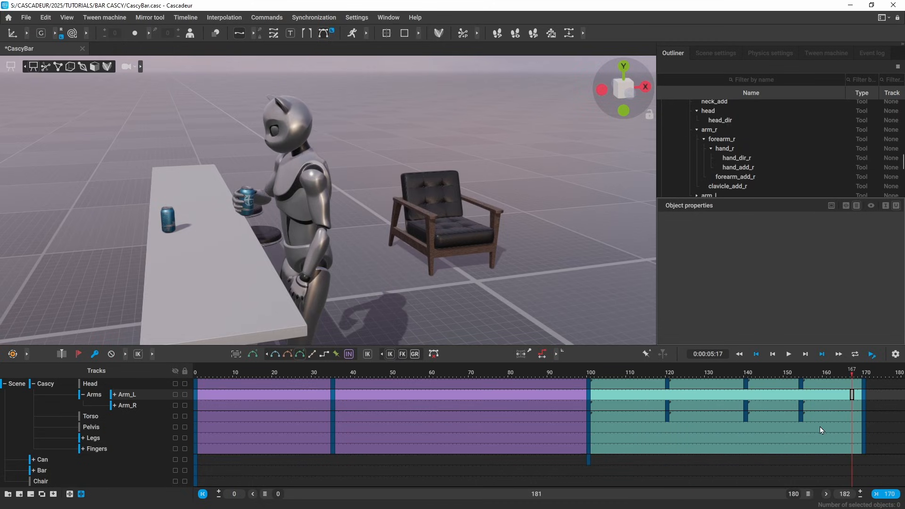
pyautogui.keyDown('ctrl'); pyautogui.moveTo(820, 427); pyautogui.dragTo(821, 449); pyautogui.keyUp('ctrl')
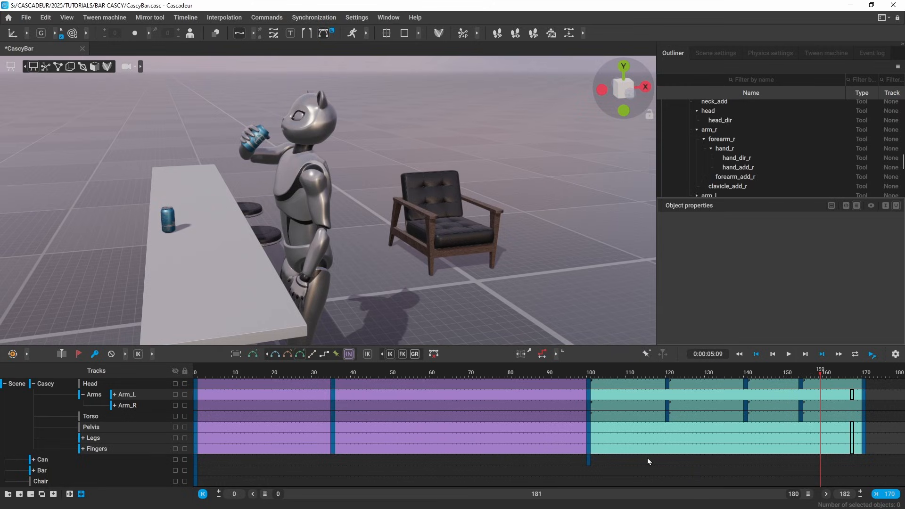
pyautogui.click(349, 354)
pyautogui.moveTo(684, 373); pyautogui.dragTo(824, 375)
pyautogui.press('Left')
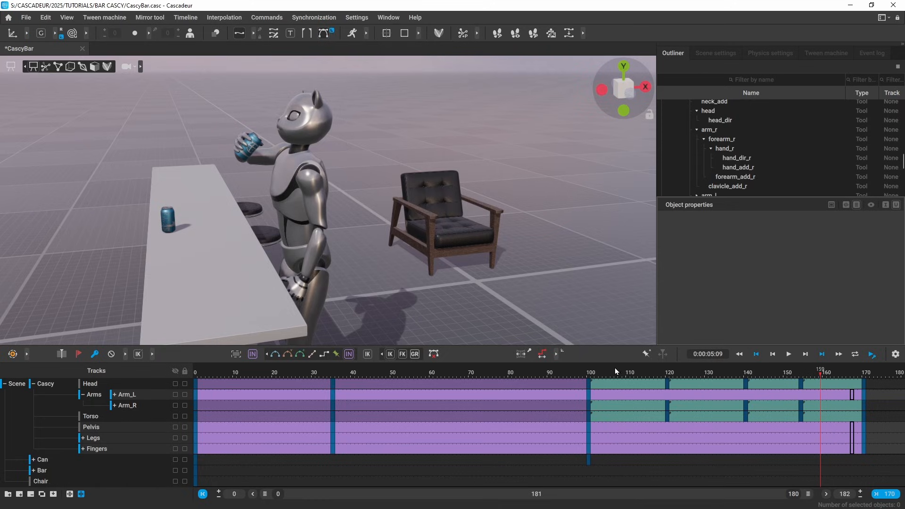
# Step: Select the Head, Arm_R and Torso keys from frame 120 onward
pyautogui.click(740, 459)
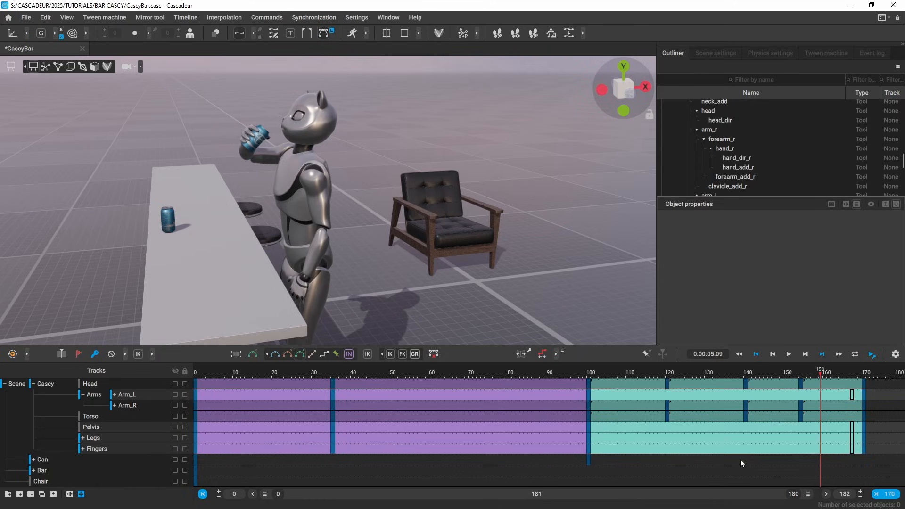
pyautogui.click(667, 372)
pyautogui.click(669, 384)
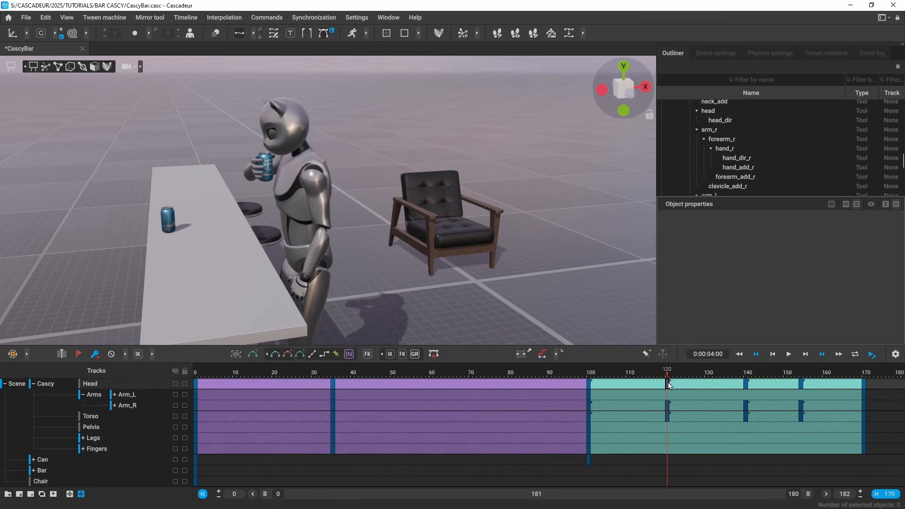
pyautogui.keyDown('ctrl'); pyautogui.click(668, 407); pyautogui.keyUp('ctrl')
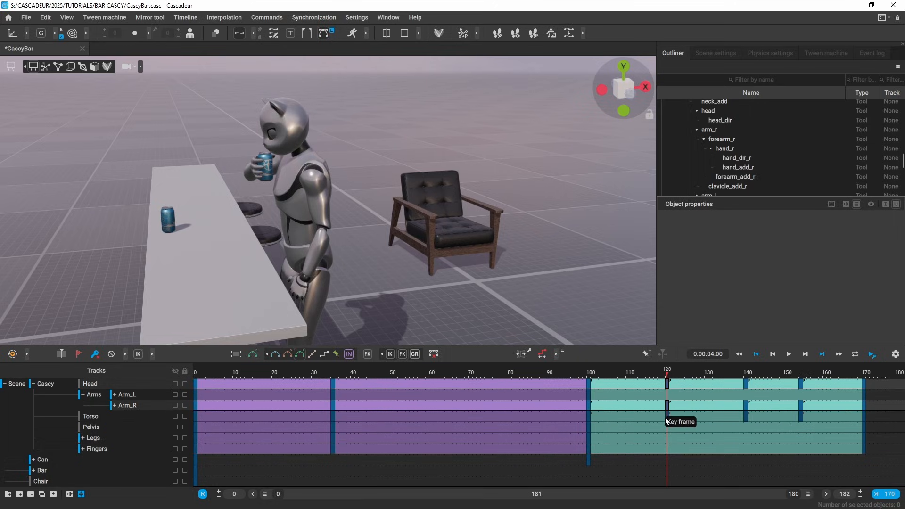
pyautogui.keyDown('ctrl'); pyautogui.click(669, 417); pyautogui.keyUp('ctrl')
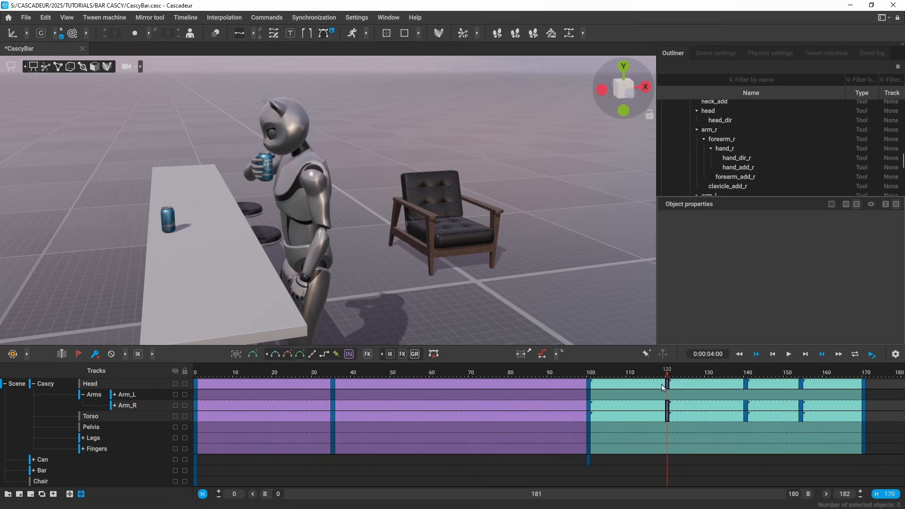
pyautogui.moveTo(667, 384); pyautogui.dragTo(802, 417)
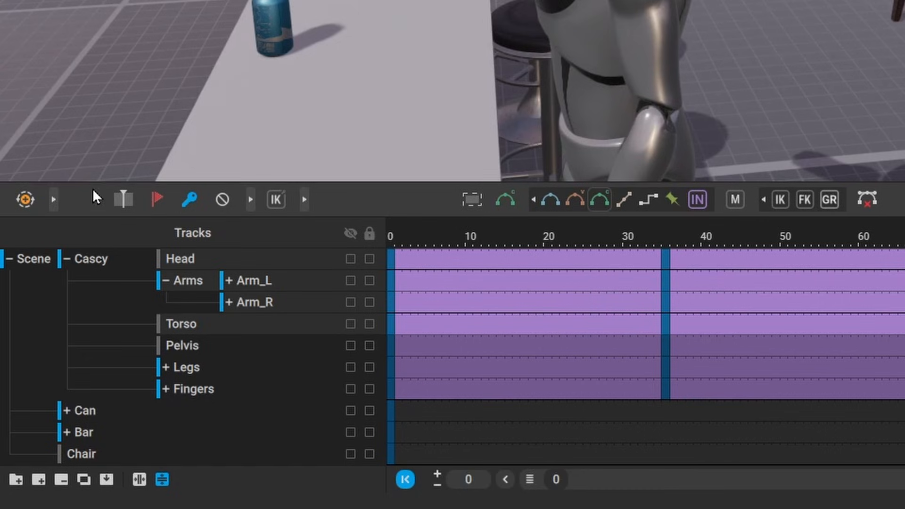
# Step: Set Change kinematics to 'on keys on interval' and convert the selected upper-body keys to FK
pyautogui.click(304, 200)
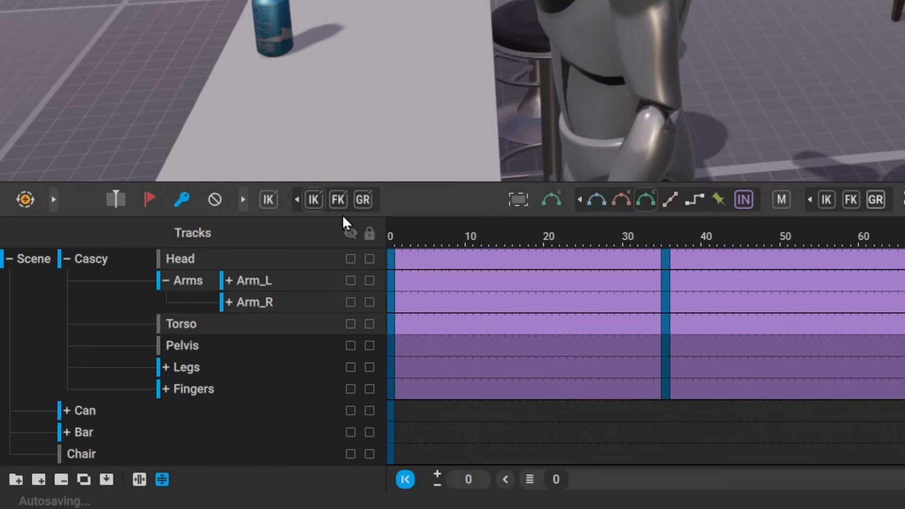
pyautogui.click(115, 201)
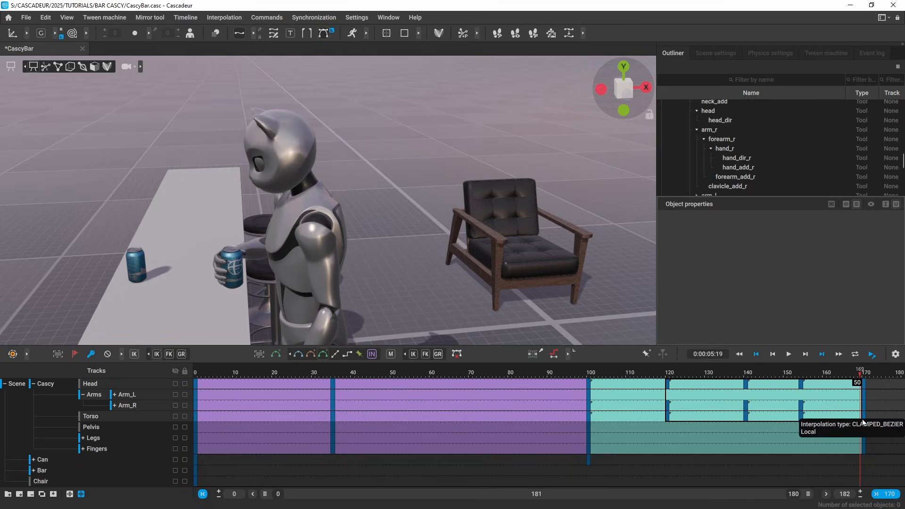
pyautogui.click(864, 417)
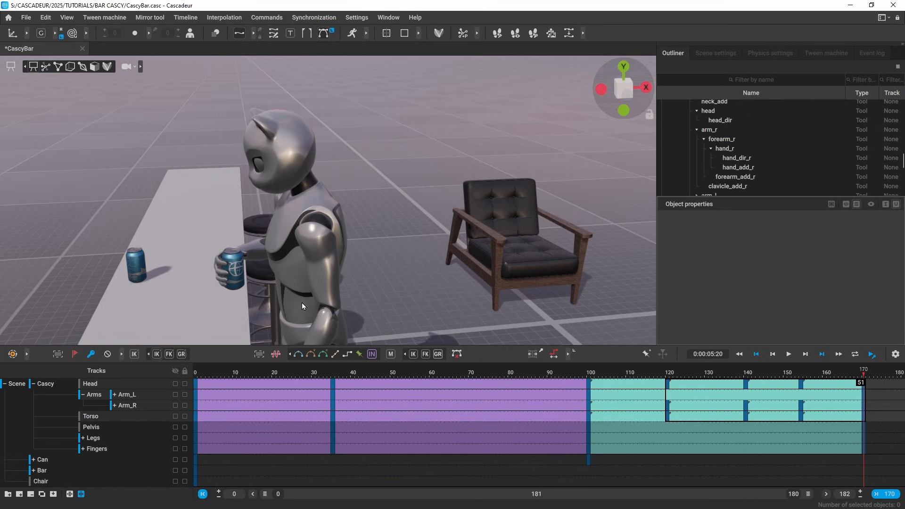
pyautogui.click(170, 354)
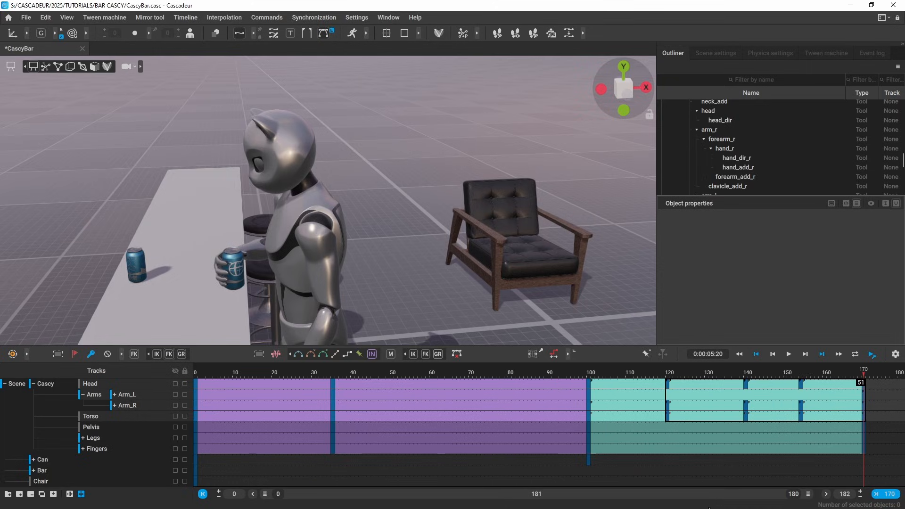
pyautogui.moveTo(265, 495); pyautogui.dragTo(659, 494)
pyautogui.moveTo(737, 497); pyautogui.dragTo(622, 475)
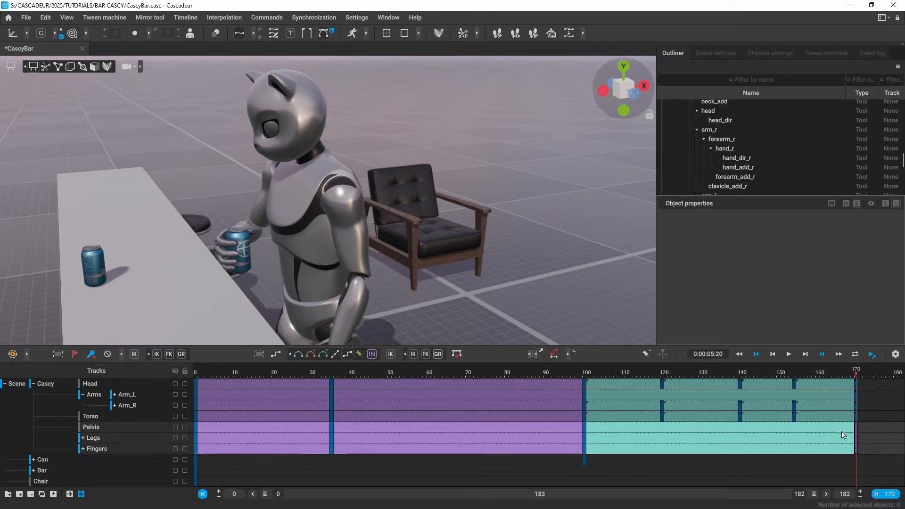
# Step: Select frame 165 on Pelvis, Legs, Fingers and Arm_L, then check the pose at frame 169
pyautogui.moveTo(841, 430); pyautogui.dragTo(838, 446)
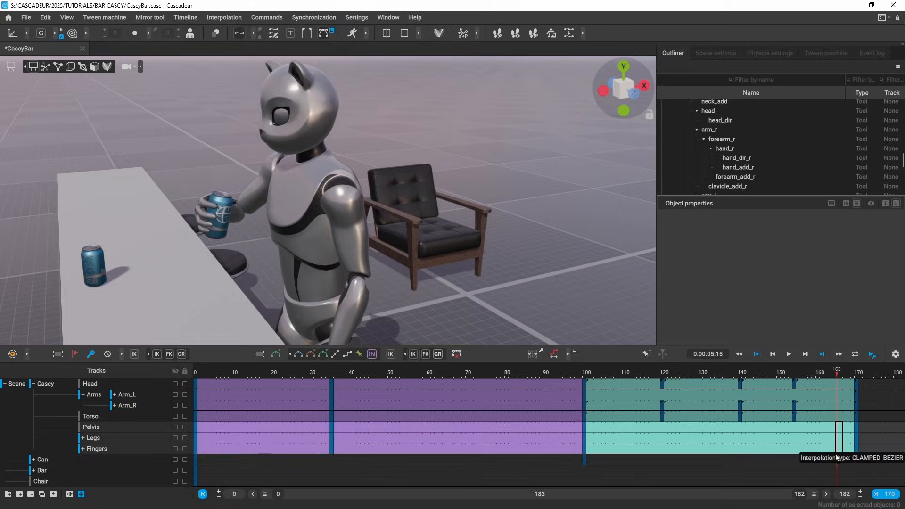
pyautogui.keyDown('ctrl'); pyautogui.click(822, 395); pyautogui.keyUp('ctrl')
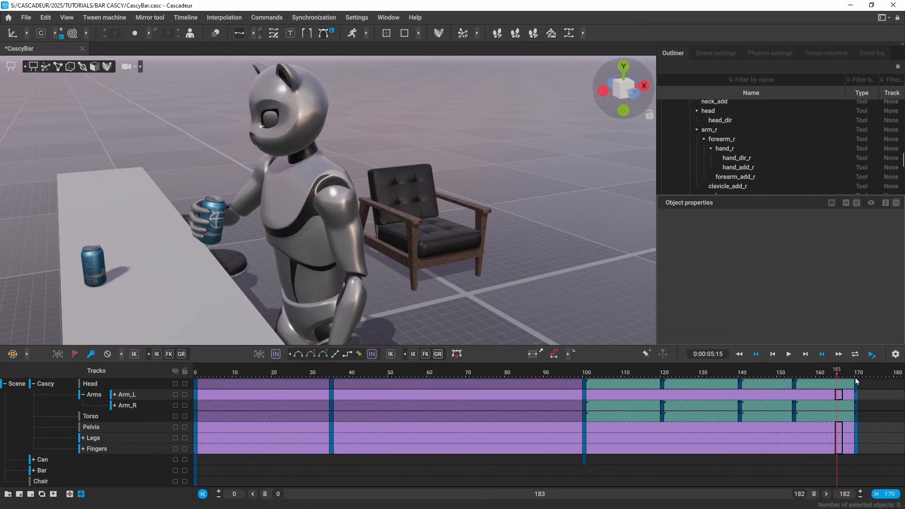
pyautogui.moveTo(856, 372)
pyautogui.mouseDown()
pyautogui.moveTo(580, 373)
pyautogui.moveTo(748, 374)
pyautogui.moveTo(805, 390)
pyautogui.moveTo(600, 399)
pyautogui.moveTo(845, 390)
pyautogui.mouseUp()
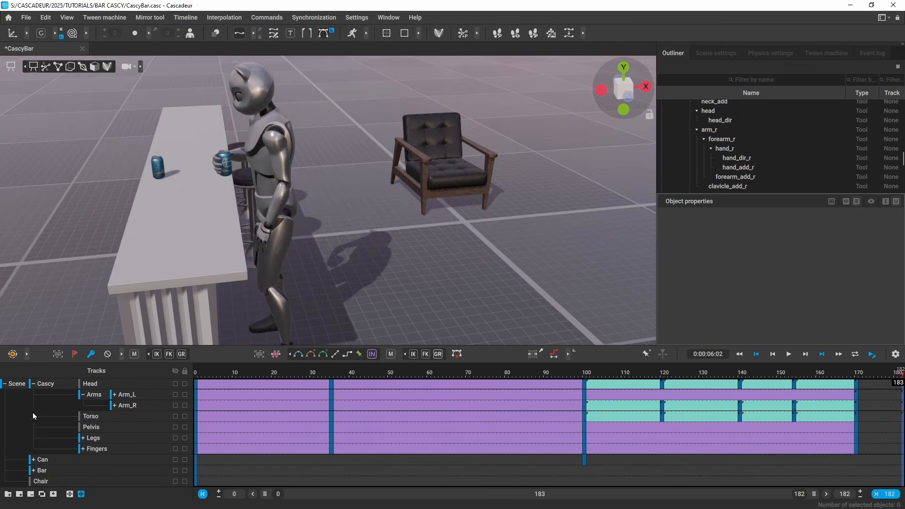
# Step: Select the 170–182 intervals on all tracks and delete the keys at frame 170
pyautogui.click(46, 384)
pyautogui.click(876, 384)
pyautogui.click(323, 355)
pyautogui.moveTo(877, 406); pyautogui.dragTo(876, 416)
pyautogui.click(323, 355)
pyautogui.click(877, 394)
pyautogui.keyDown('ctrl'); pyautogui.click(877, 428); pyautogui.keyUp('ctrl')
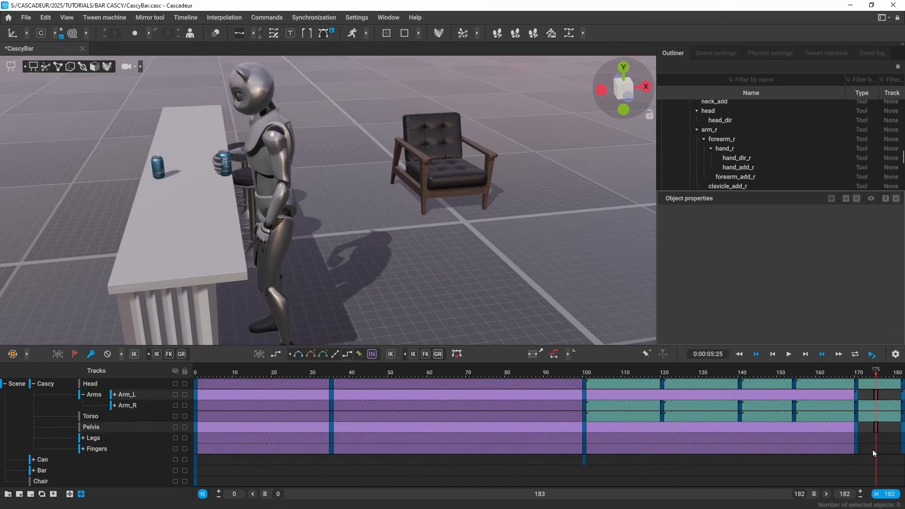
pyautogui.press('i')
pyautogui.moveTo(873, 451)
pyautogui.keyDown('ctrl'); pyautogui.mouseDown()
pyautogui.moveTo(874, 440)
pyautogui.moveTo(856, 449)
pyautogui.mouseUp(); pyautogui.keyUp('ctrl')
pyautogui.press('f')
pyautogui.click(857, 395)
pyautogui.press('f')
pyautogui.click(902, 374)
# Step: At frame 182, move Cascy's center of mass past the chair and rotate it
pyautogui.scroll(-4, 440, 269)
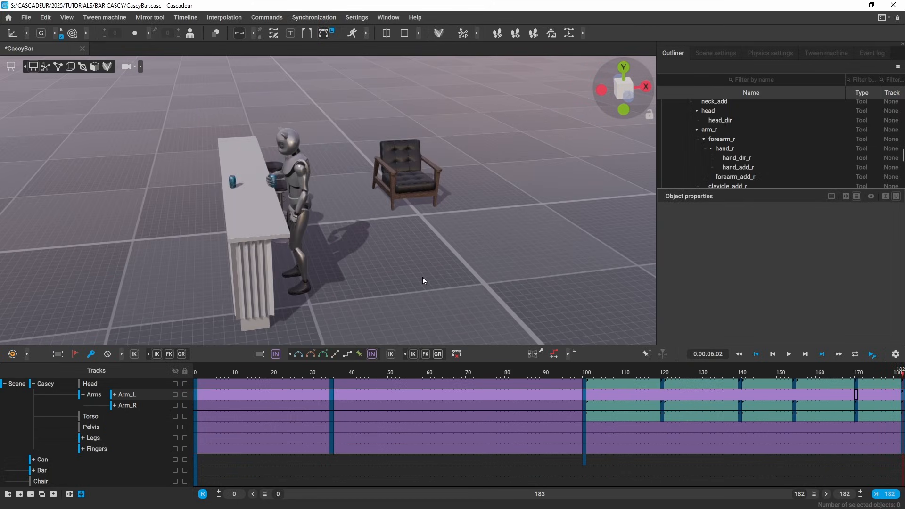
pyautogui.press('2')
pyautogui.keyDown('alt'); pyautogui.moveTo(420, 275); pyautogui.dragTo(386, 244); pyautogui.keyUp('alt')
pyautogui.scroll(3, 385, 244)
pyautogui.click(279, 210)
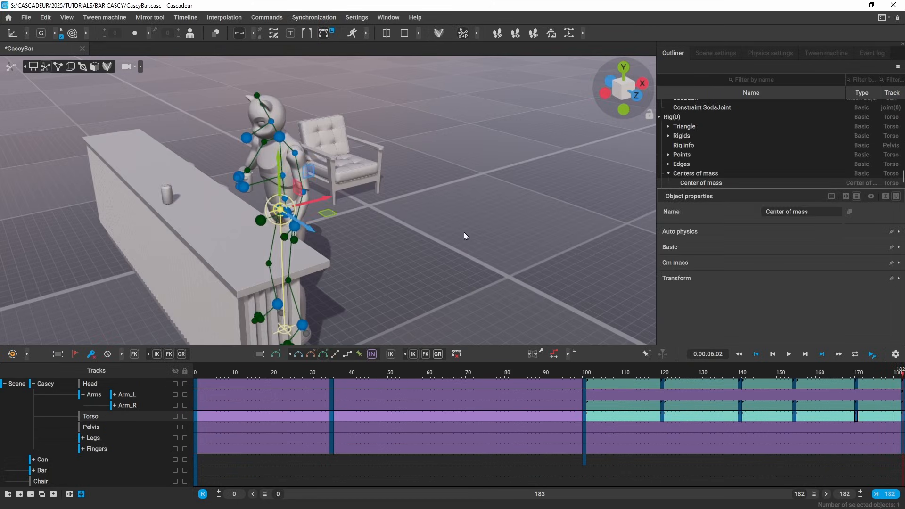
pyautogui.scroll(-3, 465, 233)
pyautogui.keyDown('alt'); pyautogui.moveTo(464, 233); pyautogui.dragTo(425, 228); pyautogui.keyUp('alt')
pyautogui.moveTo(320, 199); pyautogui.dragTo(596, 199)
pyautogui.press('e')
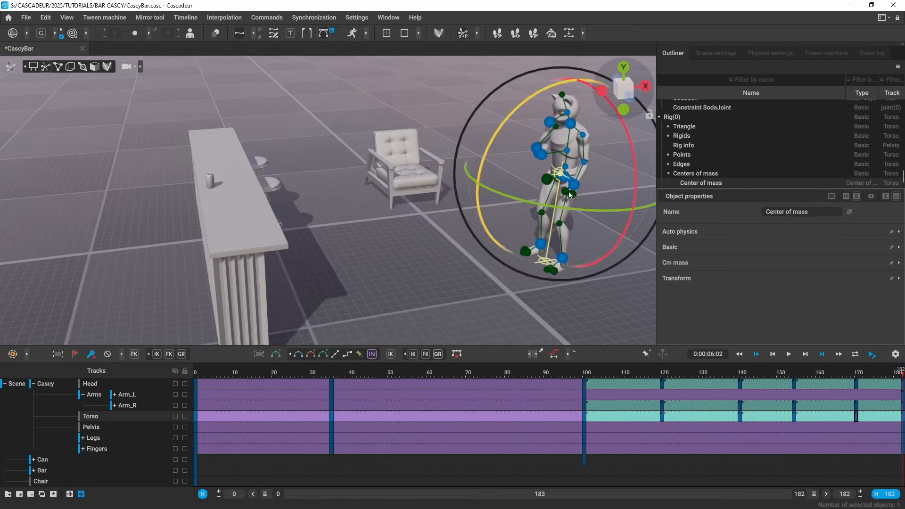
# Step: Nudge the final center-of-mass position left, closer to the armchair, and replay the walk
pyautogui.click(588, 375)
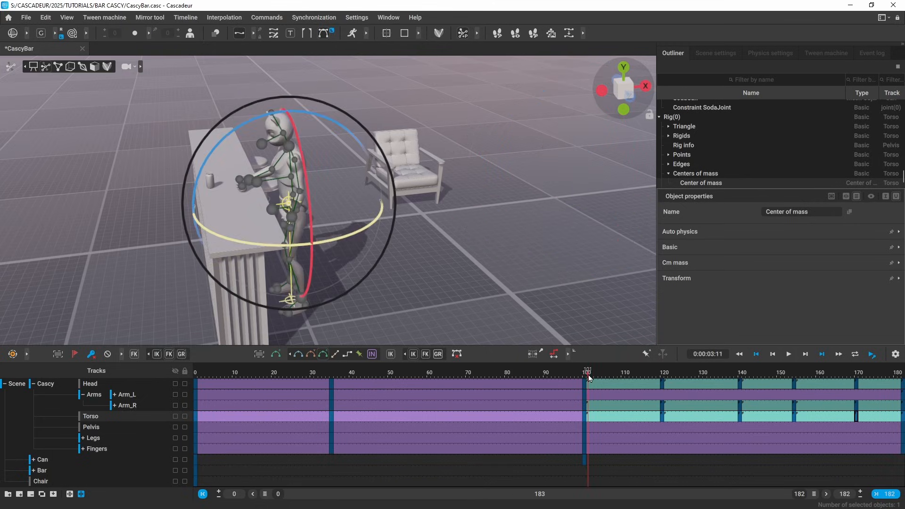
pyautogui.press('space')
pyautogui.click(526, 324)
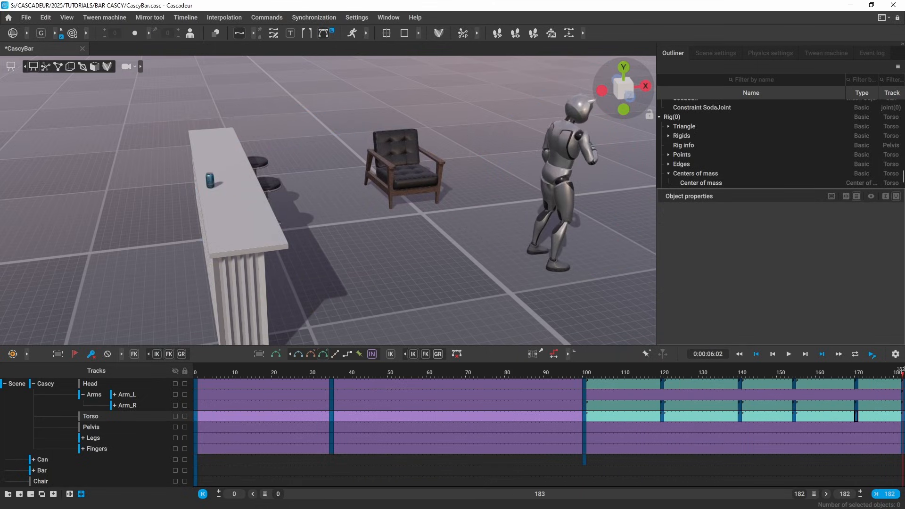
pyautogui.press('u')
pyautogui.scroll(-2, 566, 225)
pyautogui.click(518, 178)
pyautogui.moveTo(552, 175); pyautogui.dragTo(504, 192)
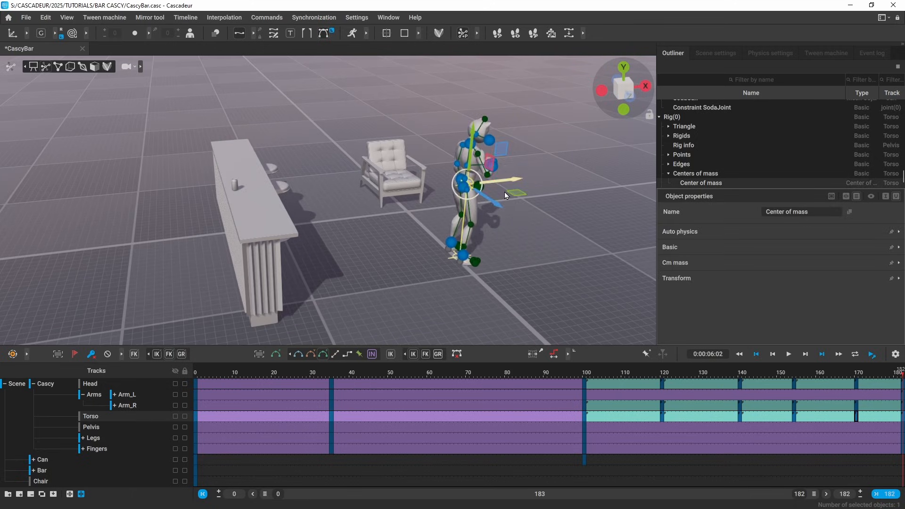
pyautogui.click(646, 372)
pyautogui.click(515, 276)
pyautogui.press('space')
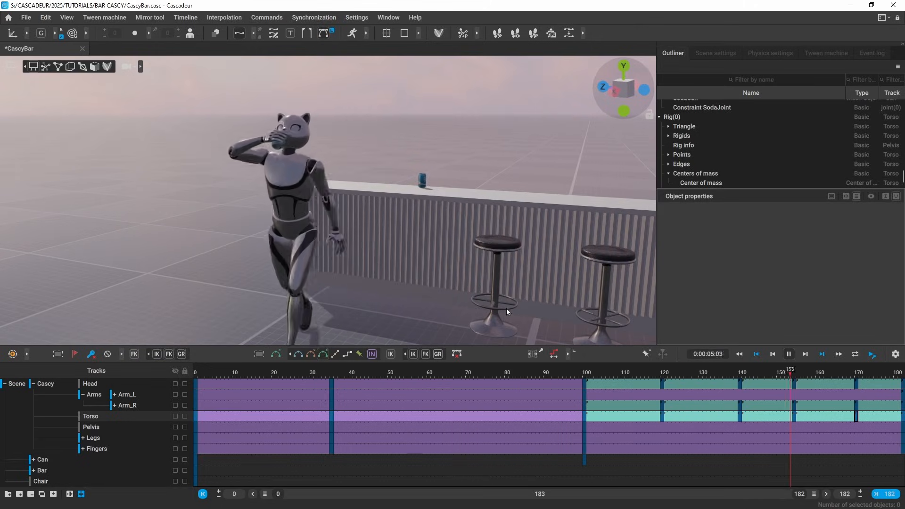
# Step: Add a key at frame 93 and move the right hand's points toward the can
pyautogui.click(555, 376)
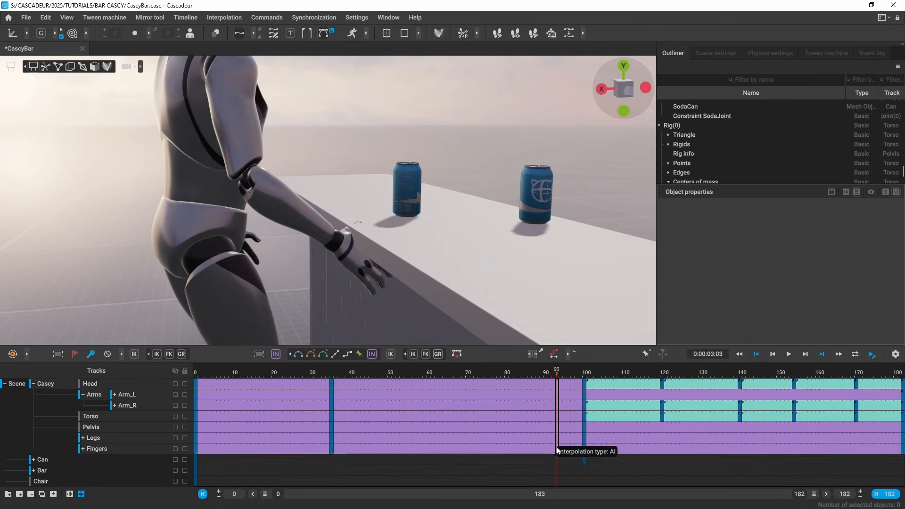
pyautogui.press('f')
pyautogui.scroll(-4, 423, 282)
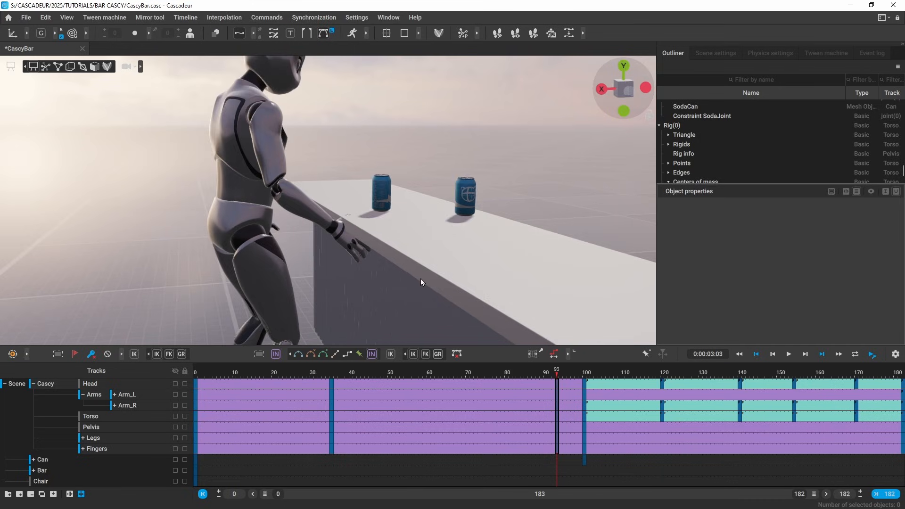
pyautogui.press('2')
pyautogui.moveTo(317, 220); pyautogui.dragTo(367, 257)
pyautogui.keyDown('alt'); pyautogui.moveTo(367, 257); pyautogui.dragTo(378, 197); pyautogui.keyUp('alt')
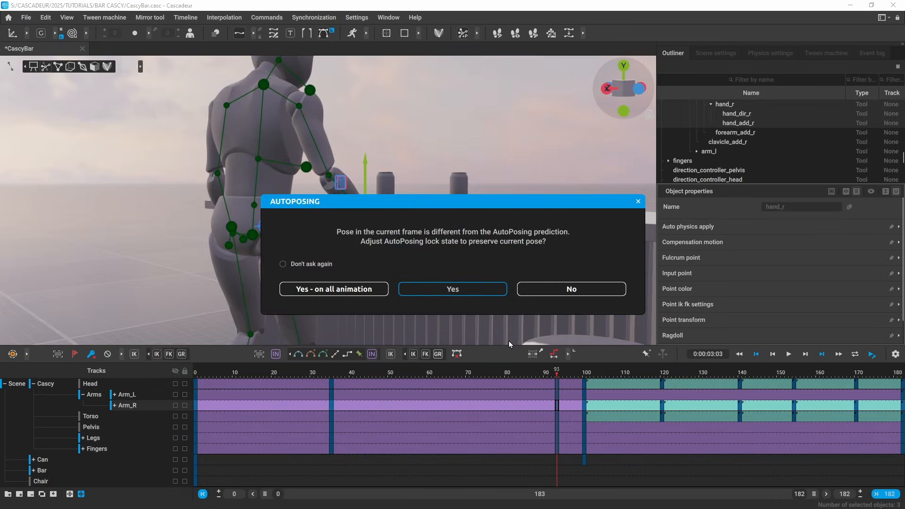
# Step: Keep the current pose, then move and rotate Cascy's right hand onto the nearer soda can
pyautogui.click(453, 290)
pyautogui.keyDown('alt'); pyautogui.moveTo(399, 275); pyautogui.dragTo(397, 297); pyautogui.keyUp('alt')
pyautogui.moveTo(367, 230); pyautogui.dragTo(374, 200)
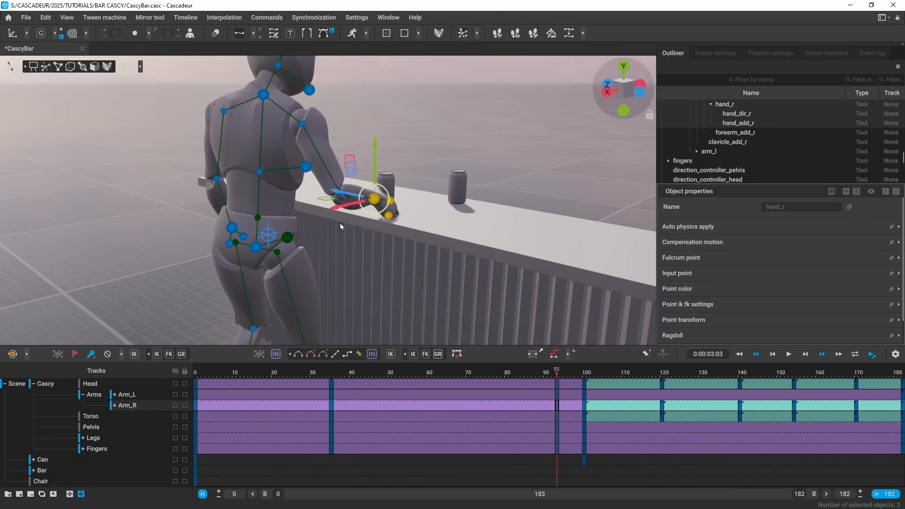
pyautogui.keyDown('alt'); pyautogui.moveTo(340, 226); pyautogui.dragTo(267, 195); pyautogui.keyUp('alt')
pyautogui.press('e')
pyautogui.moveTo(355, 178); pyautogui.dragTo(348, 130)
pyautogui.keyDown('alt'); pyautogui.moveTo(488, 142); pyautogui.dragTo(564, 189); pyautogui.keyUp('alt')
pyautogui.click(566, 193)
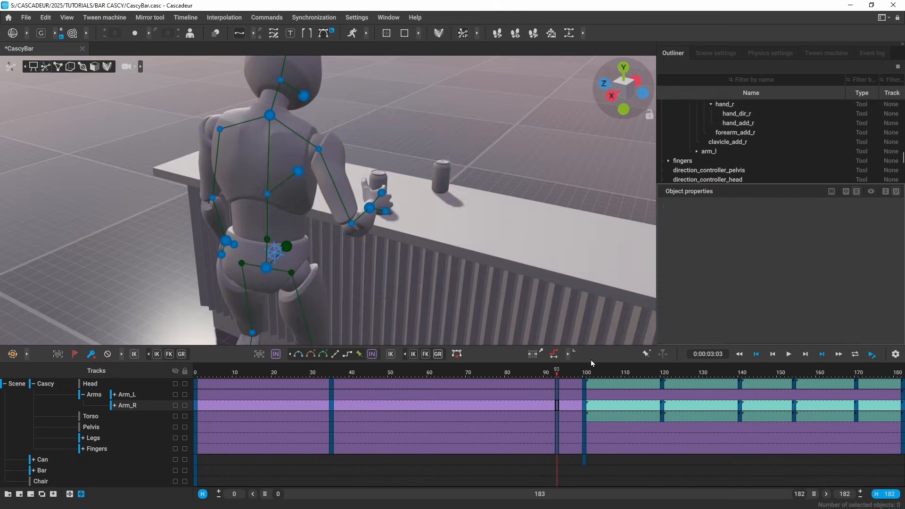
# Step: Select the Fingers frames 93–100 and scrub through them to check the reach and grip
pyautogui.moveTo(560, 374)
pyautogui.mouseDown()
pyautogui.moveTo(584, 370)
pyautogui.moveTo(558, 372)
pyautogui.moveTo(572, 373)
pyautogui.mouseUp()
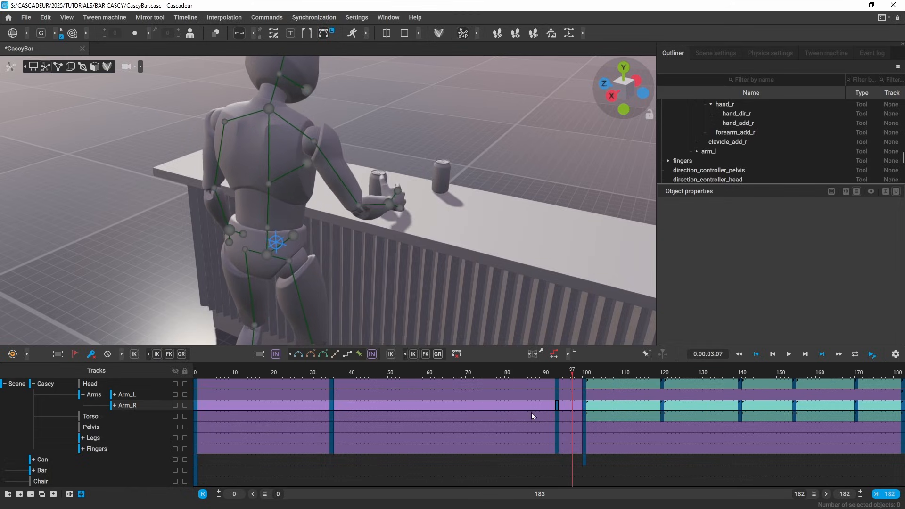
pyautogui.click(568, 449)
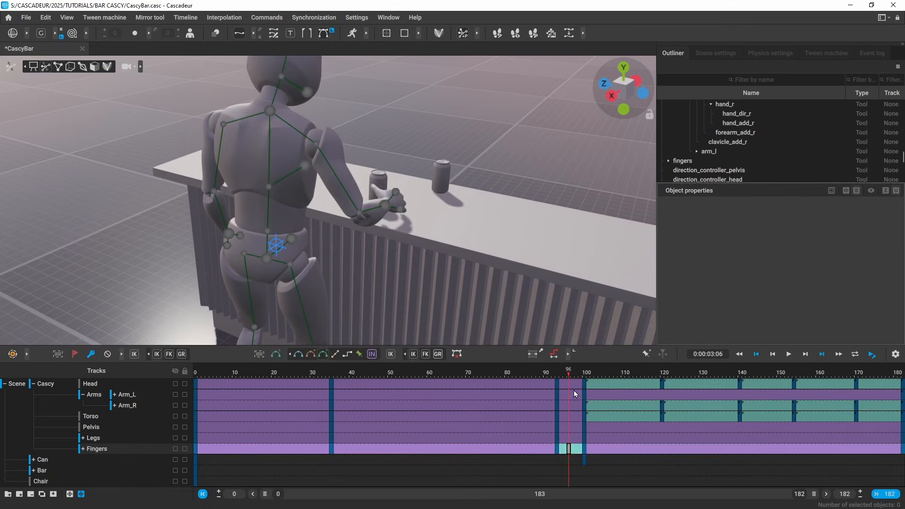
pyautogui.moveTo(554, 384); pyautogui.dragTo(584, 398)
pyautogui.moveTo(584, 397); pyautogui.dragTo(555, 319, button='right')
pyautogui.scroll(-5, 555, 320)
pyautogui.keyDown('alt'); pyautogui.moveTo(555, 320); pyautogui.dragTo(448, 233); pyautogui.keyUp('alt')
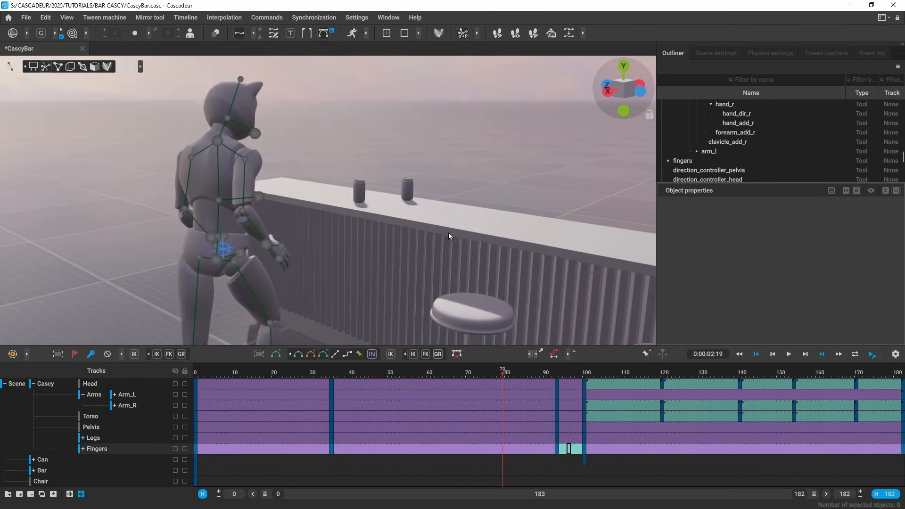
pyautogui.press('space')
pyautogui.press('space')
pyautogui.moveTo(548, 374); pyautogui.dragTo(531, 376)
pyautogui.press('space')
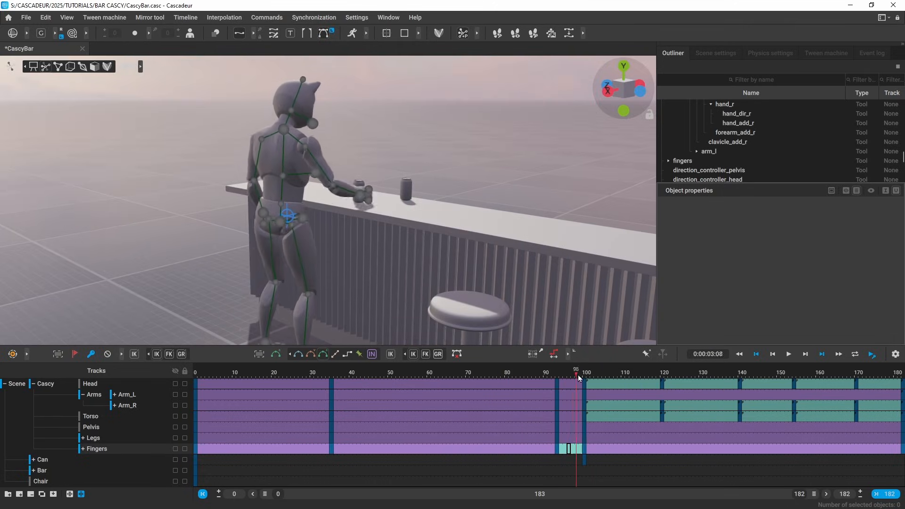
pyautogui.scroll(-3, 466, 251)
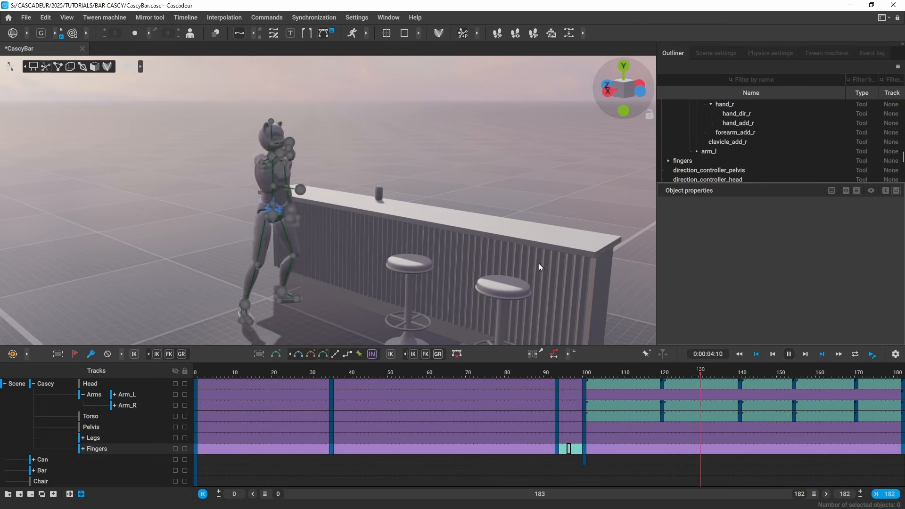
pyautogui.press('space')
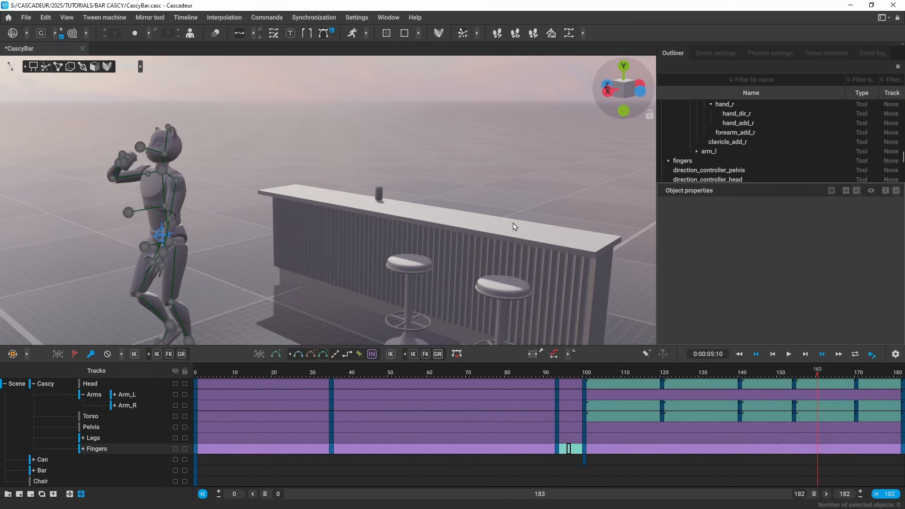
pyautogui.press('1')
pyautogui.scroll(-3, 514, 224)
pyautogui.keyDown('alt'); pyautogui.moveTo(514, 225); pyautogui.dragTo(422, 191, button='middle'); pyautogui.keyUp('alt')
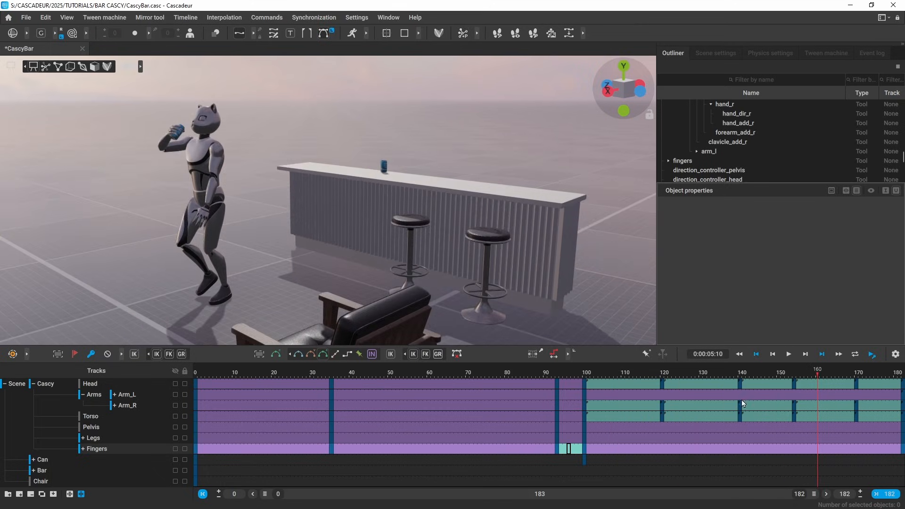
pyautogui.click(814, 373)
pyautogui.moveTo(814, 372); pyautogui.dragTo(791, 370)
pyautogui.keyDown('alt'); pyautogui.moveTo(249, 187); pyautogui.dragTo(292, 202); pyautogui.keyUp('alt')
pyautogui.scroll(3, 330, 191)
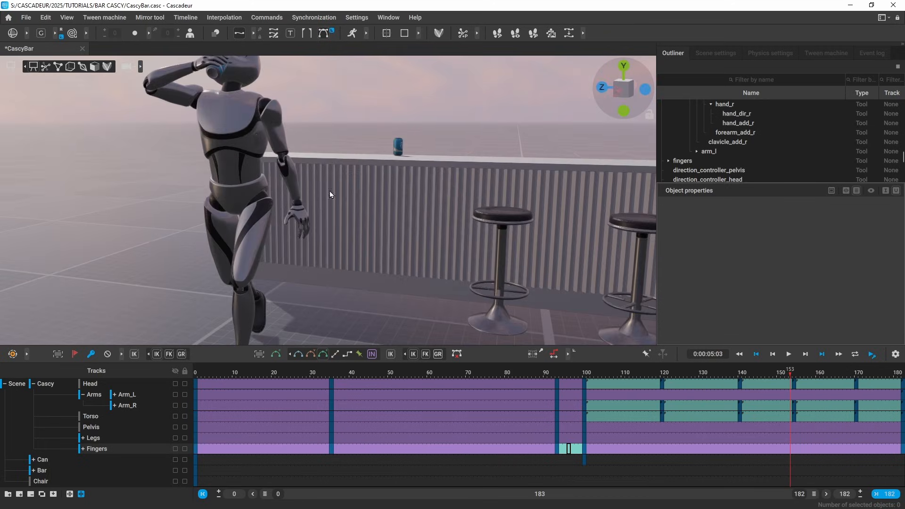
pyautogui.click(754, 395)
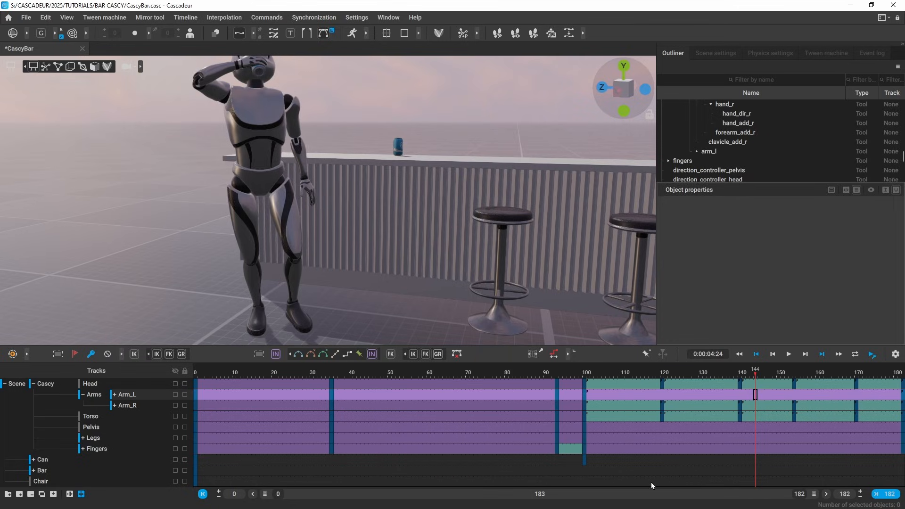
pyautogui.moveTo(753, 377); pyautogui.dragTo(779, 402)
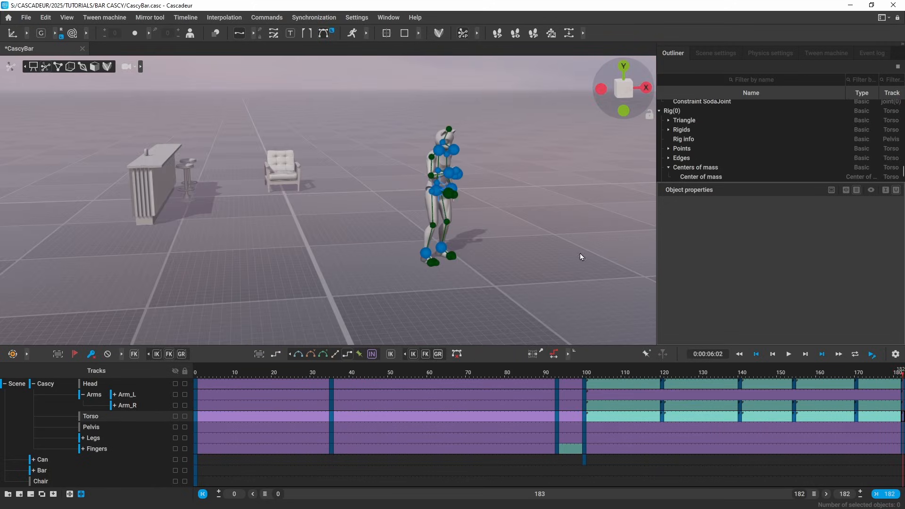
# Step: Drag Cascy's center of mass toward the viewer and play back from around frame 75
pyautogui.click(443, 188)
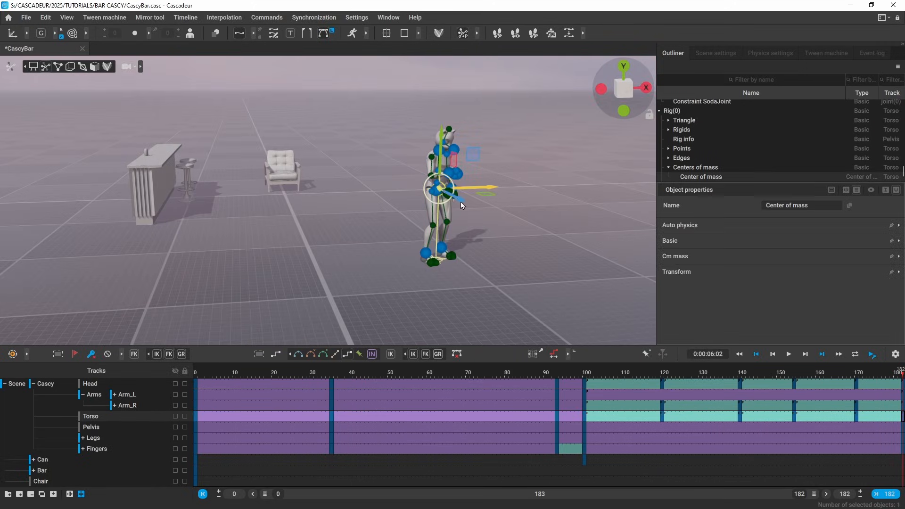
pyautogui.moveTo(460, 202); pyautogui.dragTo(646, 324)
pyautogui.click(488, 370)
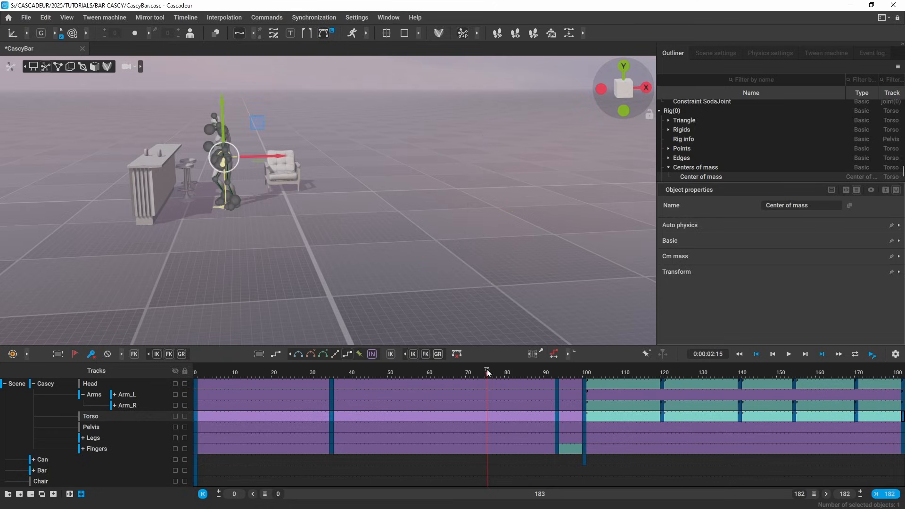
pyautogui.press('space')
# Step: Play the ShieldStance_jump_2 animation from near frame 24
pyautogui.click(537, 290)
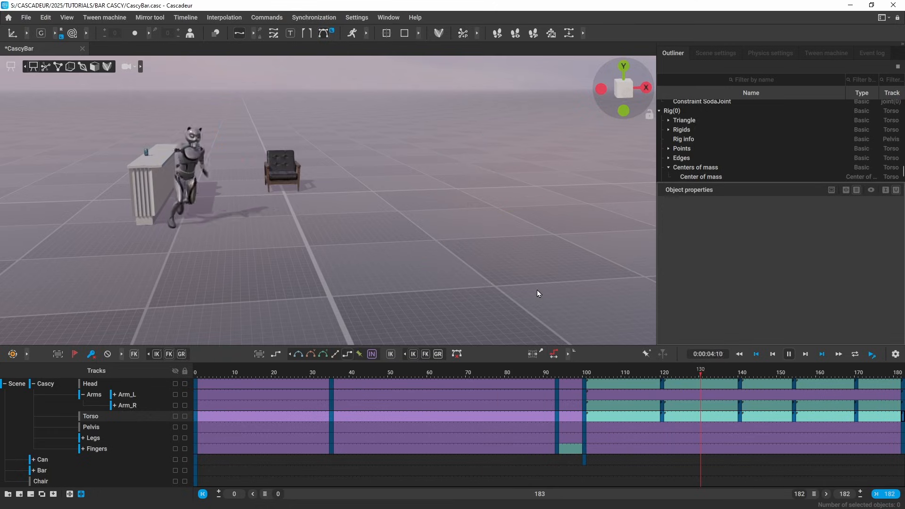
pyautogui.click(288, 371)
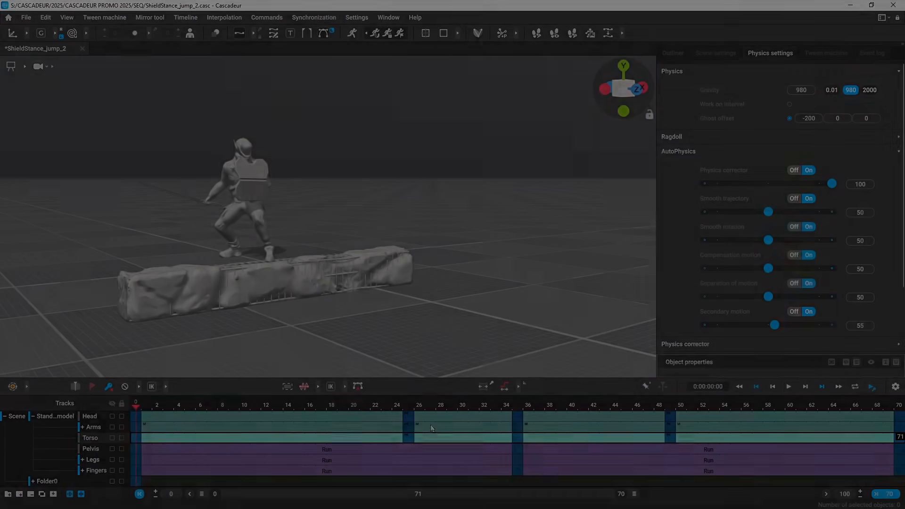
pyautogui.press('space')
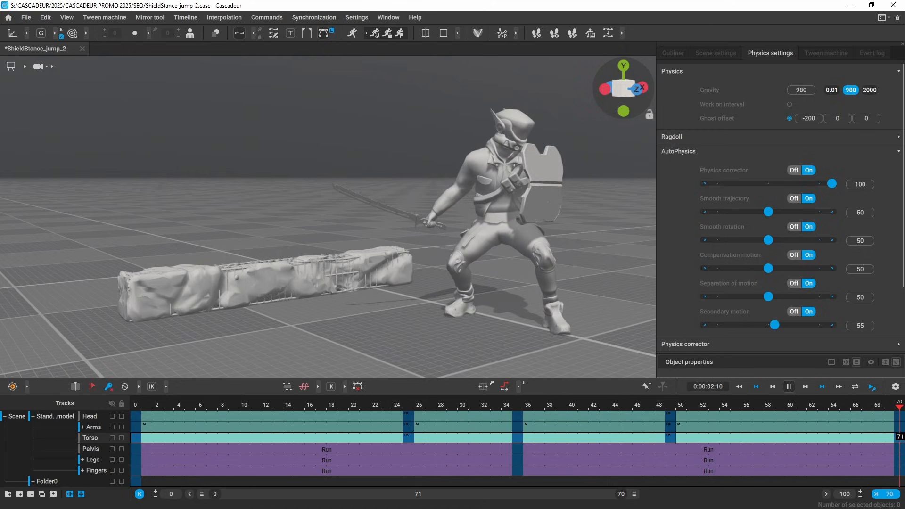
# Step: Turn on AutoPhysics for the jump and scrub to frame 27 to compare both characters
pyautogui.click(353, 33)
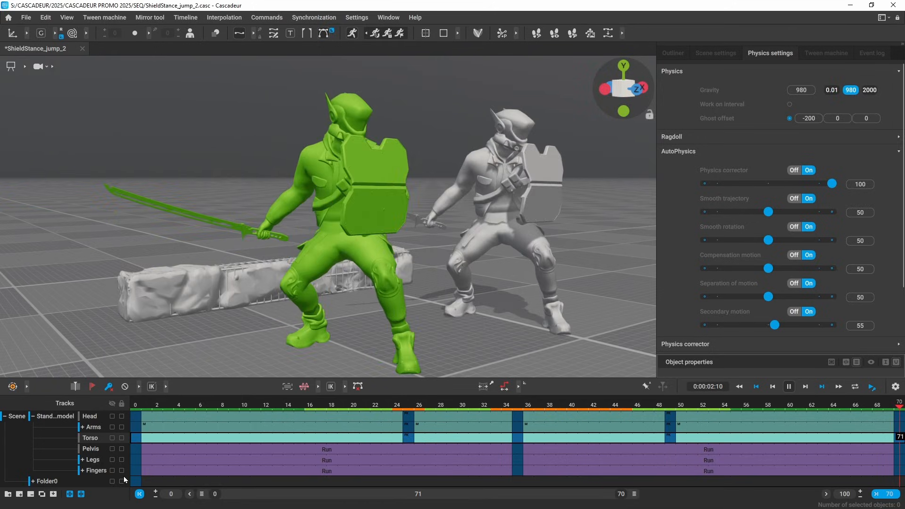
pyautogui.moveTo(222, 407); pyautogui.dragTo(900, 445)
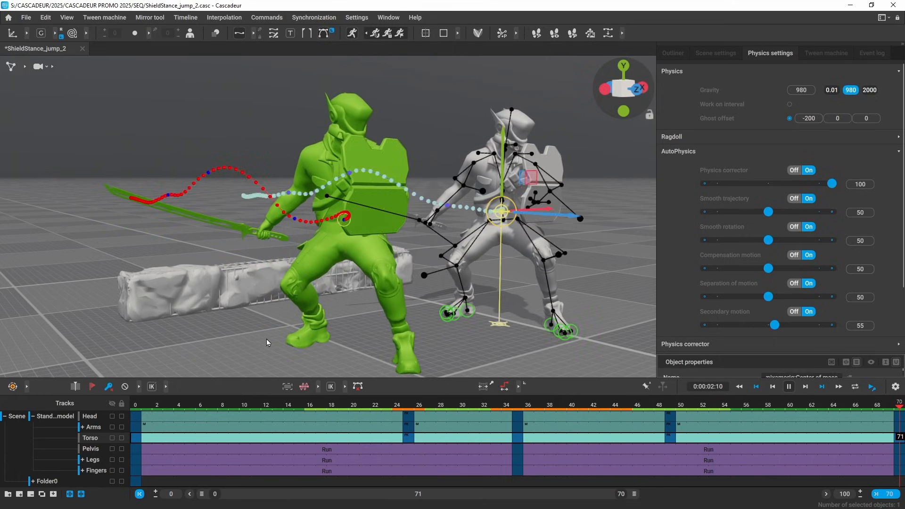
pyautogui.moveTo(267, 343); pyautogui.dragTo(323, 312, button='right')
# Step: Turn off Ghost offset so the ghost overlaps the character, then review frames 6–35 with the rig hidden
pyautogui.click(790, 118)
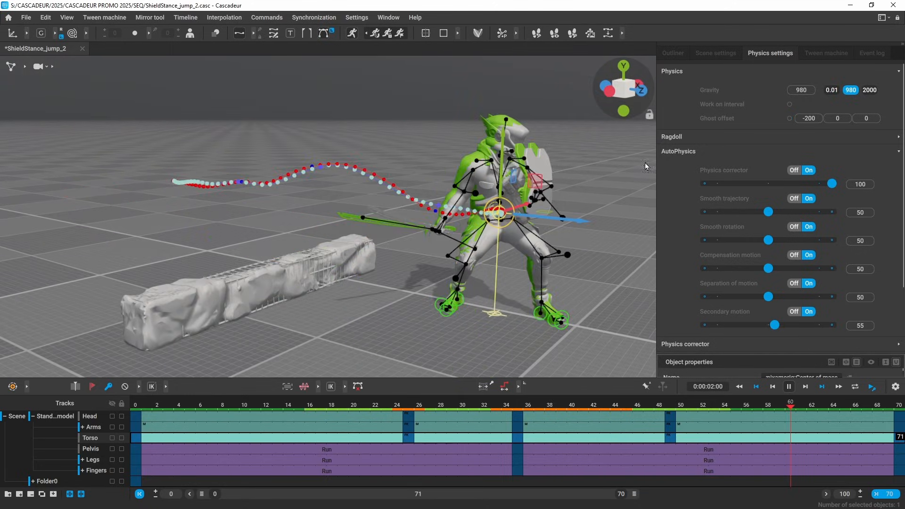
pyautogui.moveTo(462, 226); pyautogui.dragTo(237, 226, button='right')
pyautogui.scroll(3, 401, 271)
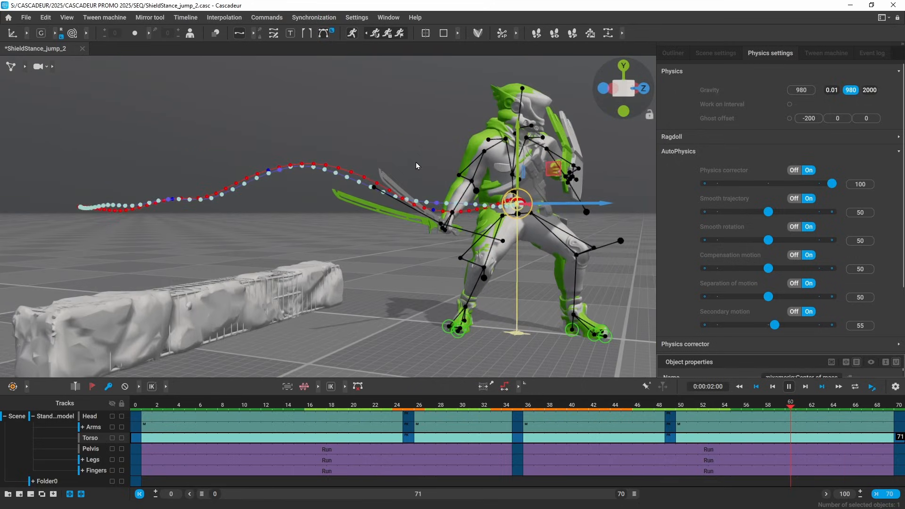
pyautogui.click(198, 404)
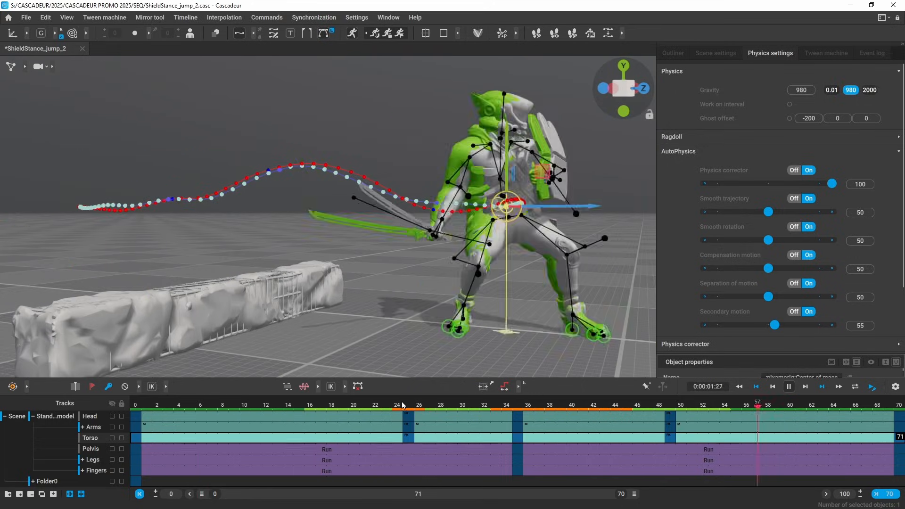
pyautogui.press('space')
pyautogui.keyDown('alt'); pyautogui.moveTo(434, 339); pyautogui.dragTo(340, 319); pyautogui.keyUp('alt')
pyautogui.press('1')
pyautogui.scroll(-3, 525, 334)
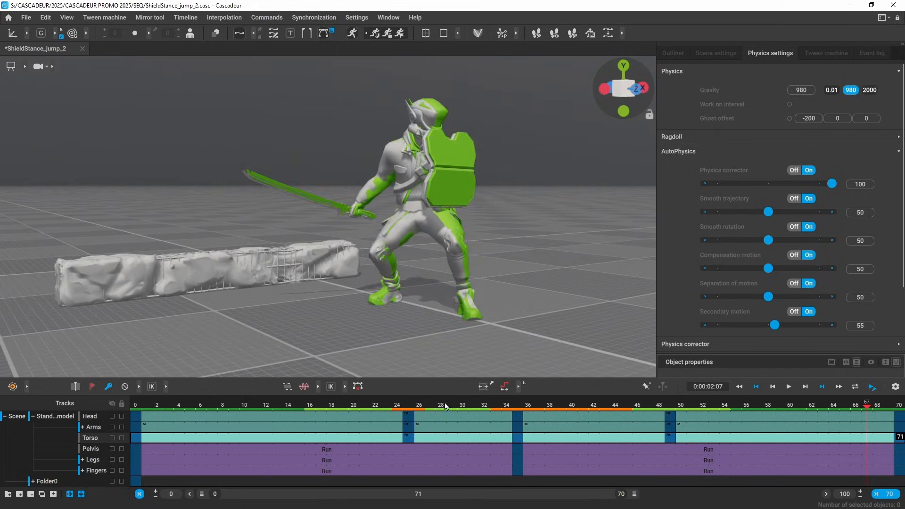
pyautogui.moveTo(445, 407); pyautogui.dragTo(902, 435)
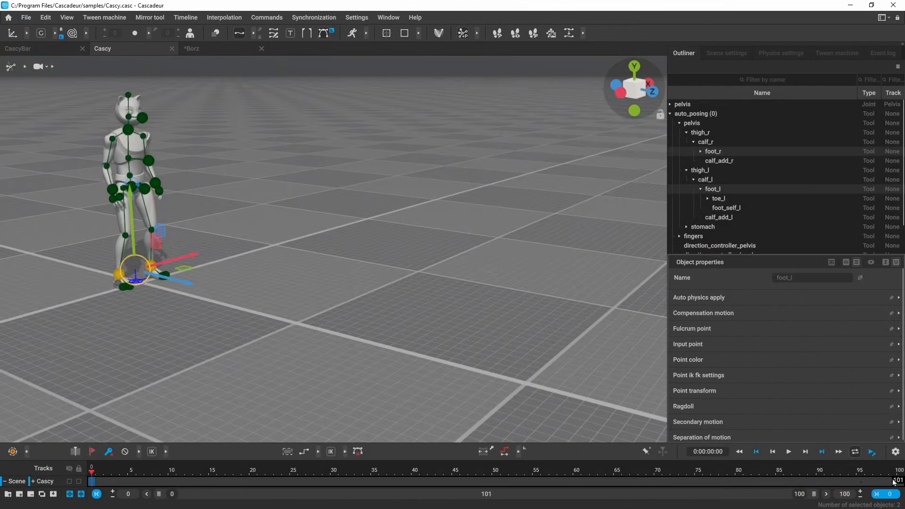
# Step: Shift Cascy sideways along Z and inspect the interpolation options at frame 27
pyautogui.scroll(-4, 264, 275)
pyautogui.moveTo(264, 275); pyautogui.dragTo(661, 365)
pyautogui.click(310, 481)
pyautogui.click(318, 452)
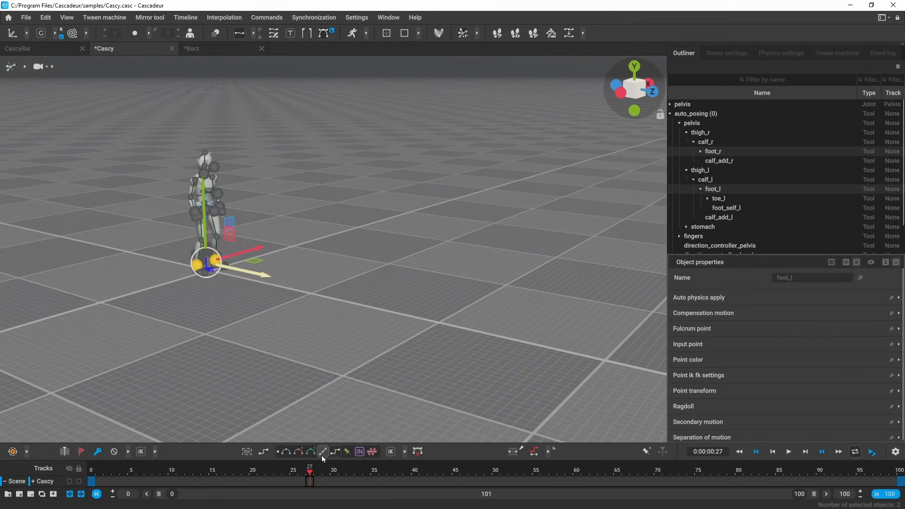
pyautogui.click(287, 477)
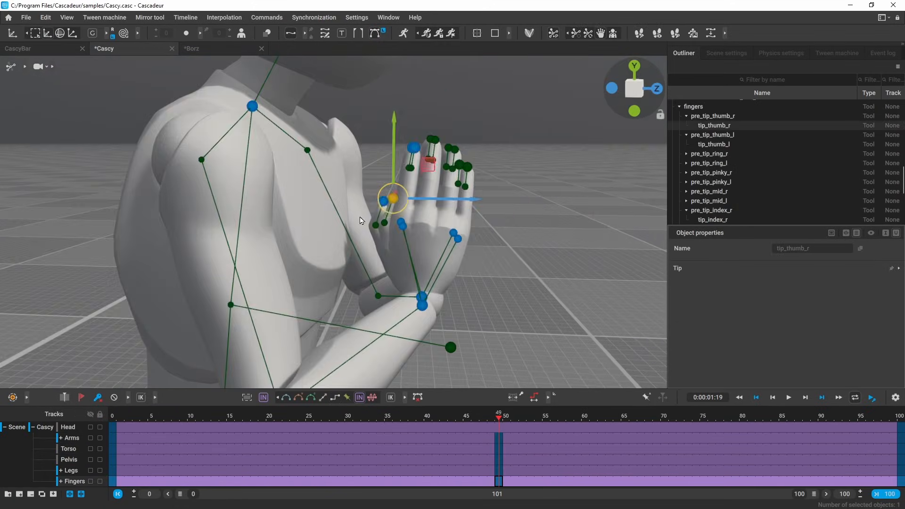
pyautogui.click(399, 188)
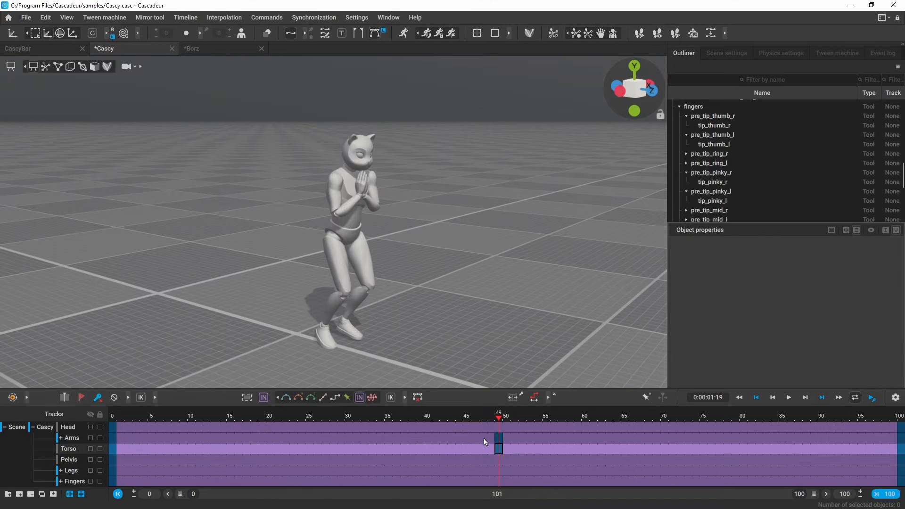
# Step: Switch the Arms and Torso interval around frames 47–53 away from AI interpolation and check frame 49
pyautogui.moveTo(482, 435); pyautogui.dragTo(526, 448)
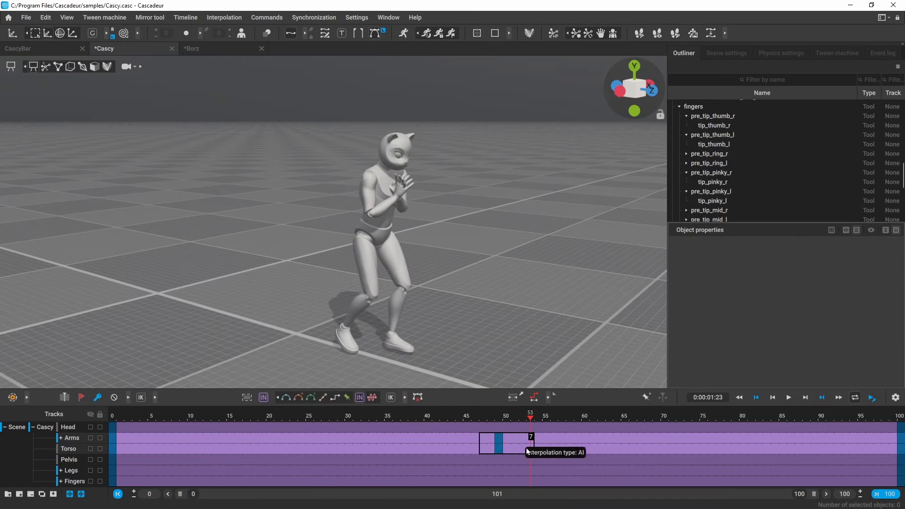
pyautogui.click(312, 399)
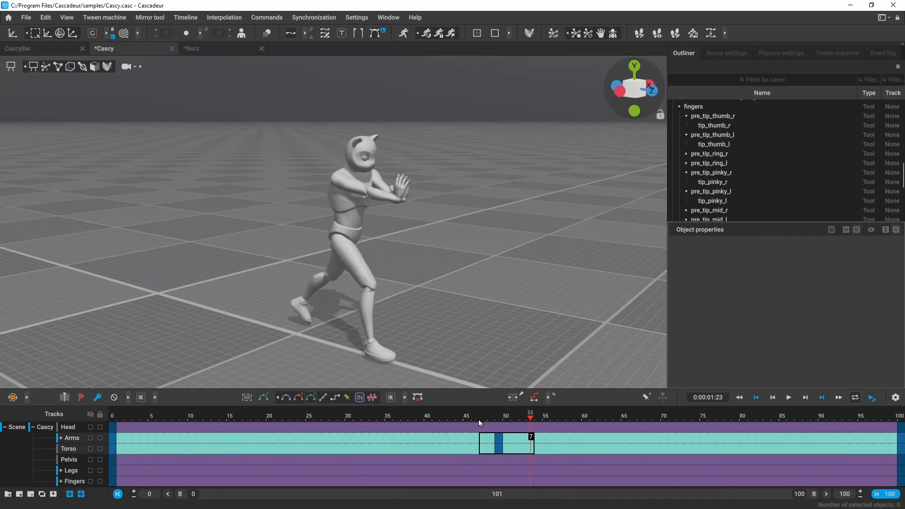
pyautogui.click(498, 419)
pyautogui.keyDown('alt'); pyautogui.moveTo(392, 241); pyautogui.dragTo(369, 272); pyautogui.keyUp('alt')
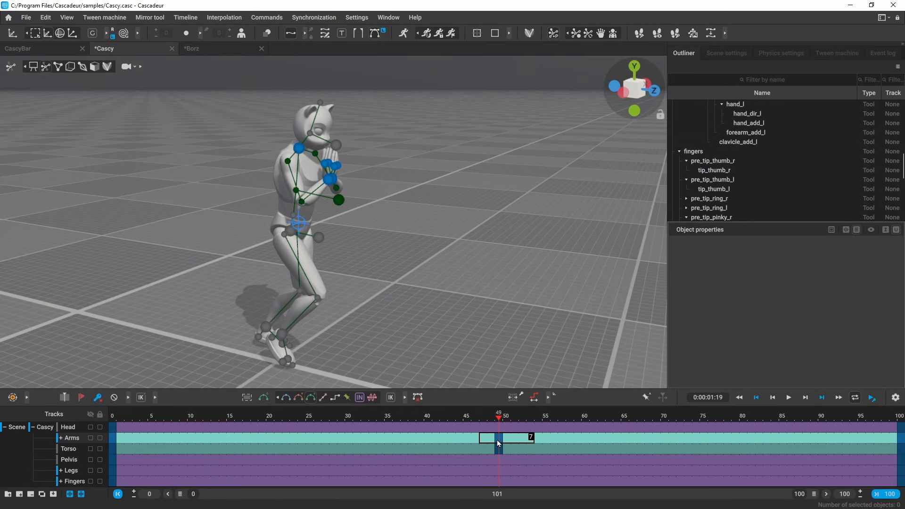
pyautogui.moveTo(497, 440); pyautogui.dragTo(330, 454)
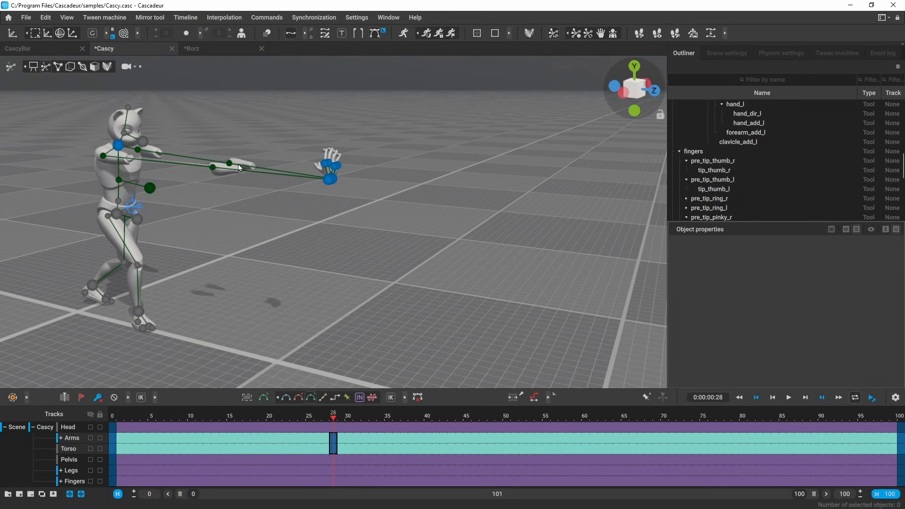
# Step: Undo the key move, then switch the frame 49 arms key to FK
pyautogui.keyDown('alt'); pyautogui.moveTo(256, 158); pyautogui.dragTo(282, 177, button='middle'); pyautogui.keyUp('alt')
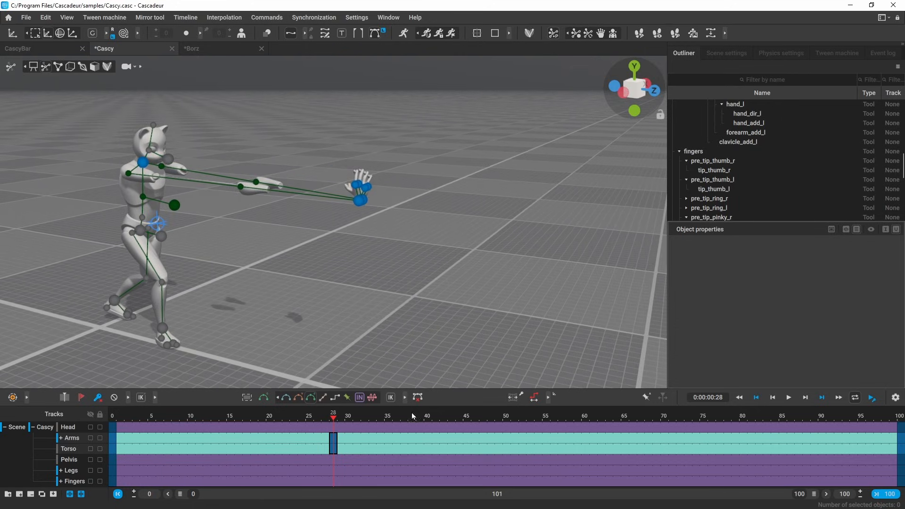
pyautogui.hotkey('ctrl', 'z')
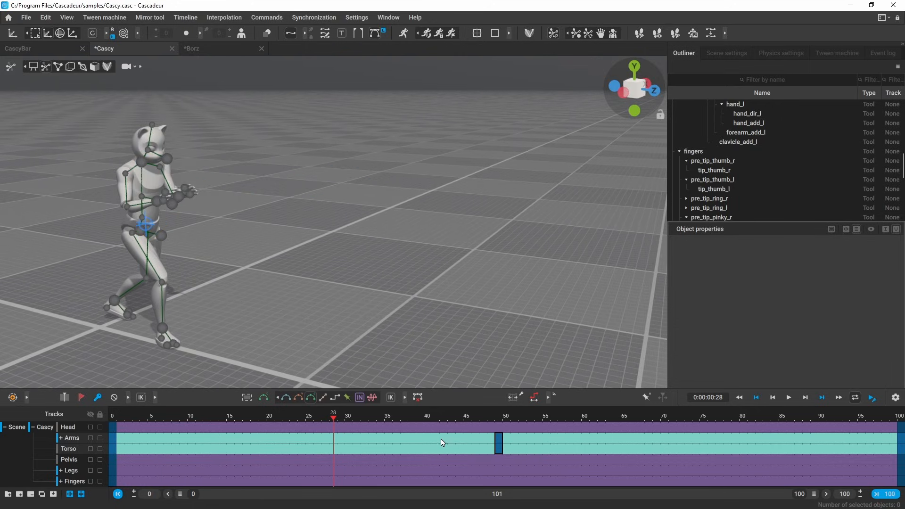
pyautogui.click(500, 416)
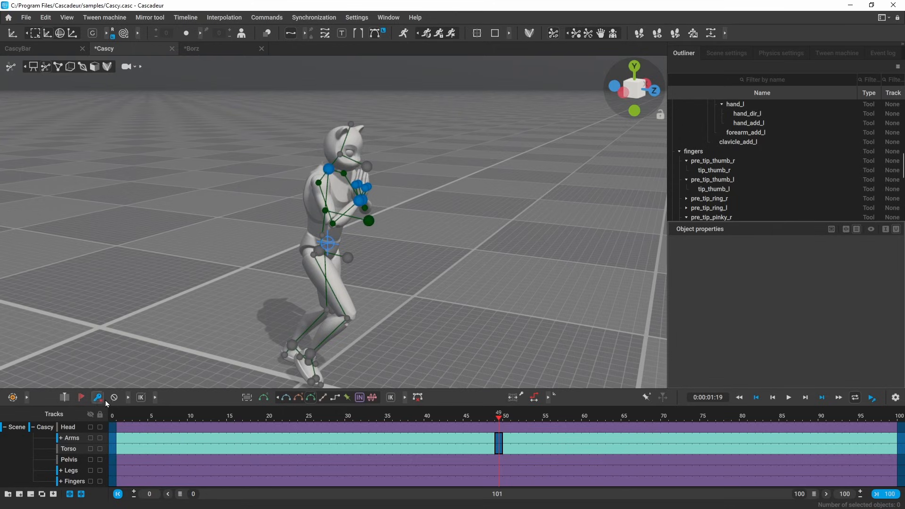
pyautogui.click(156, 398)
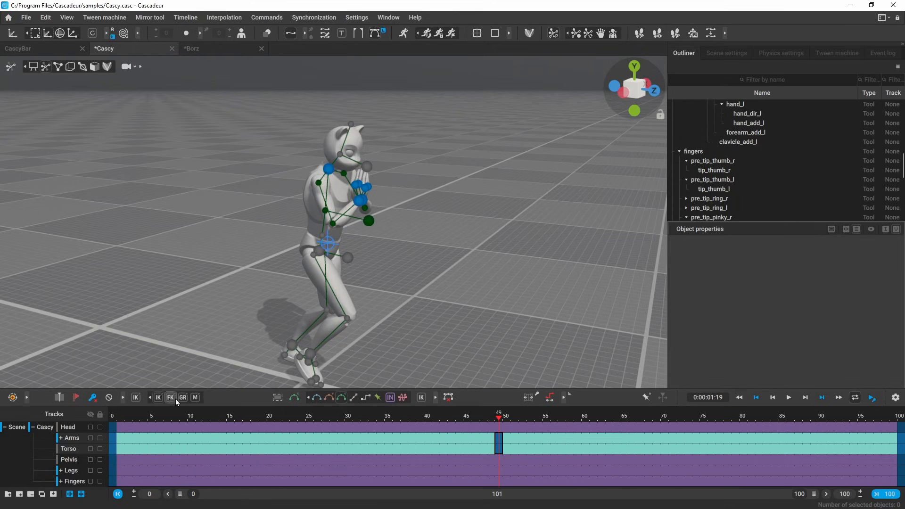
pyautogui.click(171, 400)
# Step: Move the hands-together key to frame 23 and Ctrl-drag a copy to frame 75
pyautogui.moveTo(500, 441); pyautogui.dragTo(296, 442)
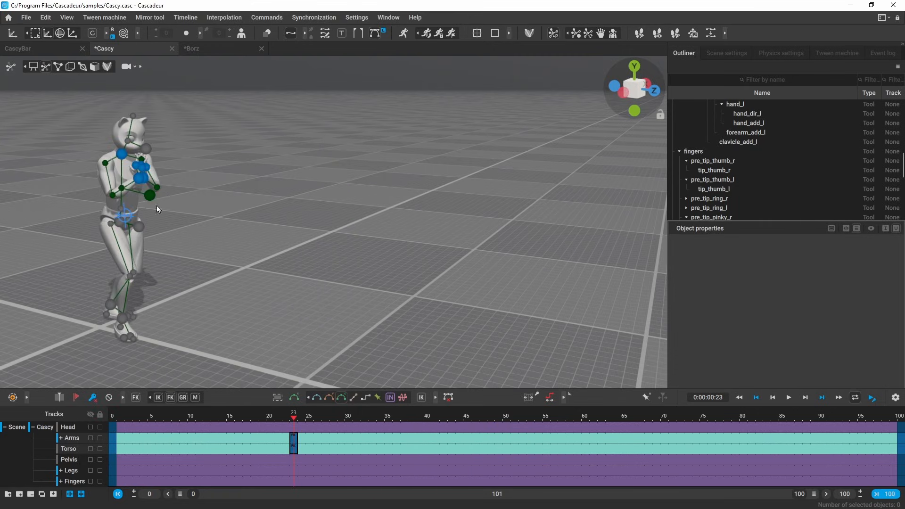
pyautogui.keyDown('alt'); pyautogui.moveTo(77, 200); pyautogui.dragTo(252, 233, button='middle'); pyautogui.keyUp('alt')
pyautogui.keyDown('alt'); pyautogui.moveTo(252, 233); pyautogui.dragTo(217, 309, button='right'); pyautogui.keyUp('alt')
pyautogui.moveTo(295, 443); pyautogui.dragTo(705, 447)
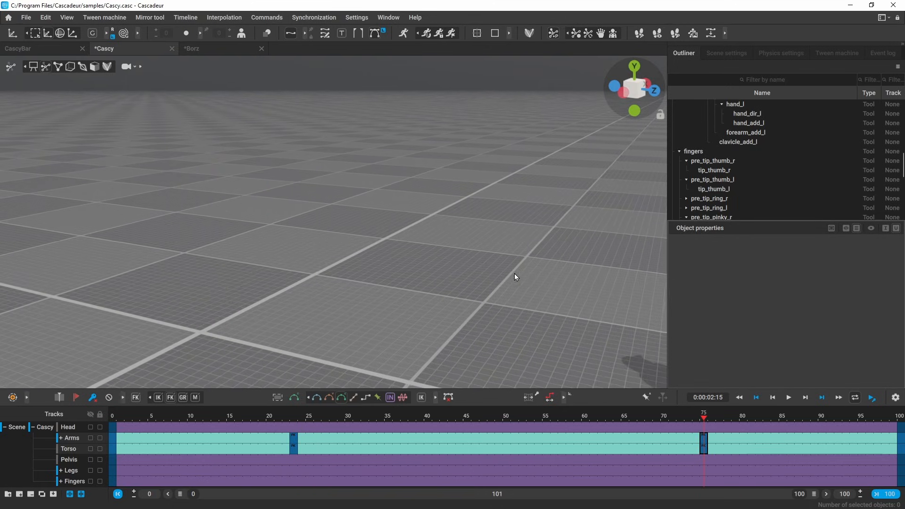
pyautogui.keyDown('alt'); pyautogui.moveTo(514, 273); pyautogui.dragTo(148, 162, button='middle'); pyautogui.keyUp('alt')
pyautogui.keyDown('alt'); pyautogui.moveTo(148, 162); pyautogui.dragTo(277, 163, button='right'); pyautogui.keyUp('alt')
pyautogui.keyDown('alt'); pyautogui.moveTo(277, 162); pyautogui.dragTo(264, 202); pyautogui.keyUp('alt')
pyautogui.keyDown('alt'); pyautogui.moveTo(264, 202); pyautogui.dragTo(360, 261, button='middle'); pyautogui.keyUp('alt')
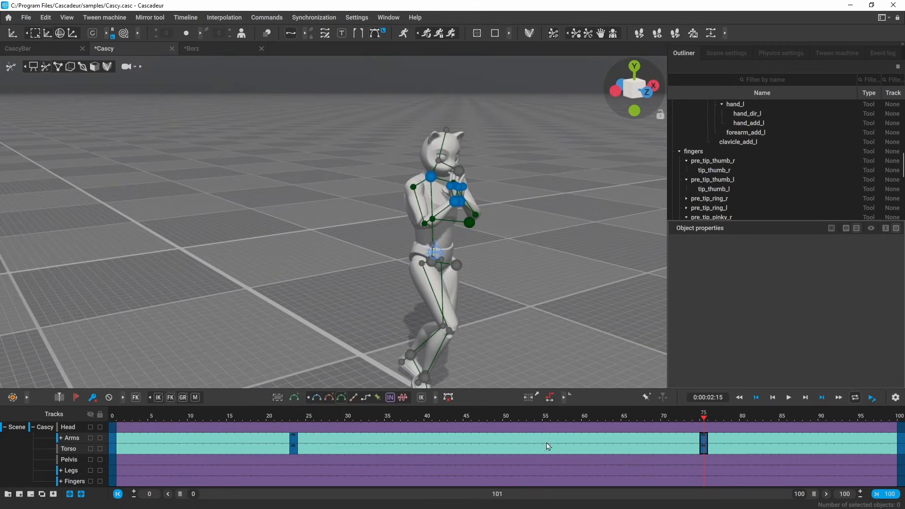
# Step: Scrub back to frame 22 and review the hands-together pose with rig points hidden
pyautogui.moveTo(698, 421); pyautogui.dragTo(477, 401)
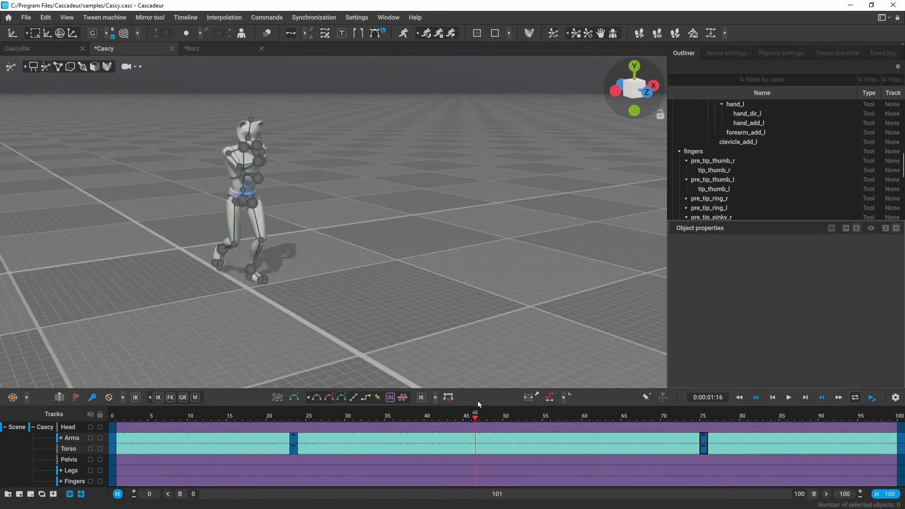
pyautogui.click(477, 445)
pyautogui.scroll(5, 335, 270)
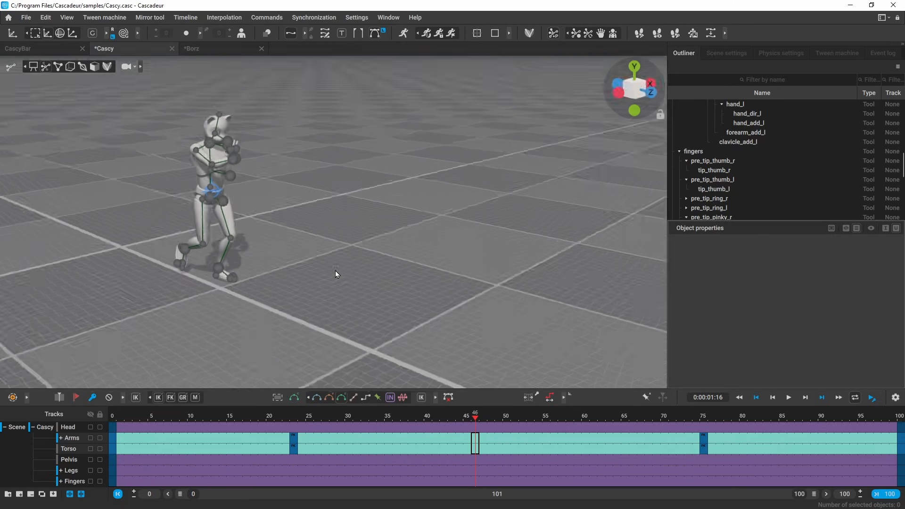
pyautogui.keyDown('alt'); pyautogui.moveTo(416, 253); pyautogui.dragTo(357, 232); pyautogui.keyUp('alt')
pyautogui.keyDown('alt'); pyautogui.moveTo(357, 232); pyautogui.dragTo(448, 265, button='middle'); pyautogui.keyUp('alt')
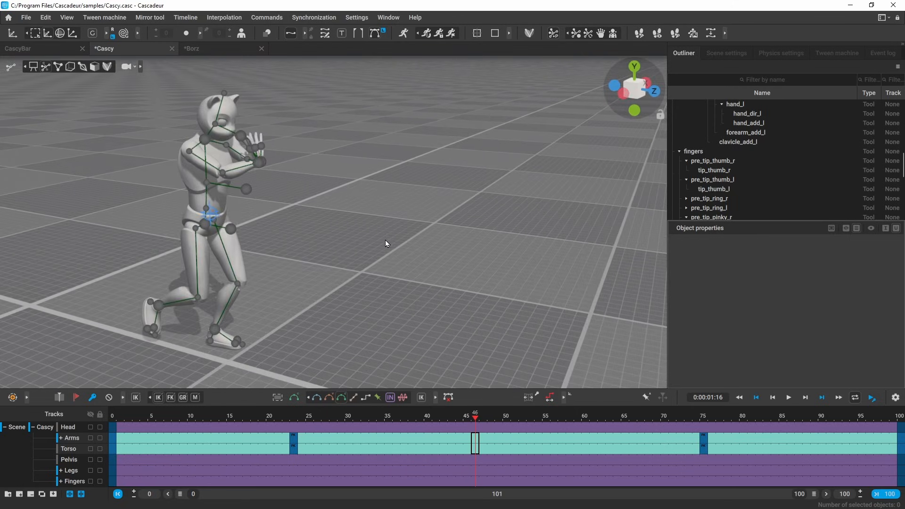
pyautogui.press('t')
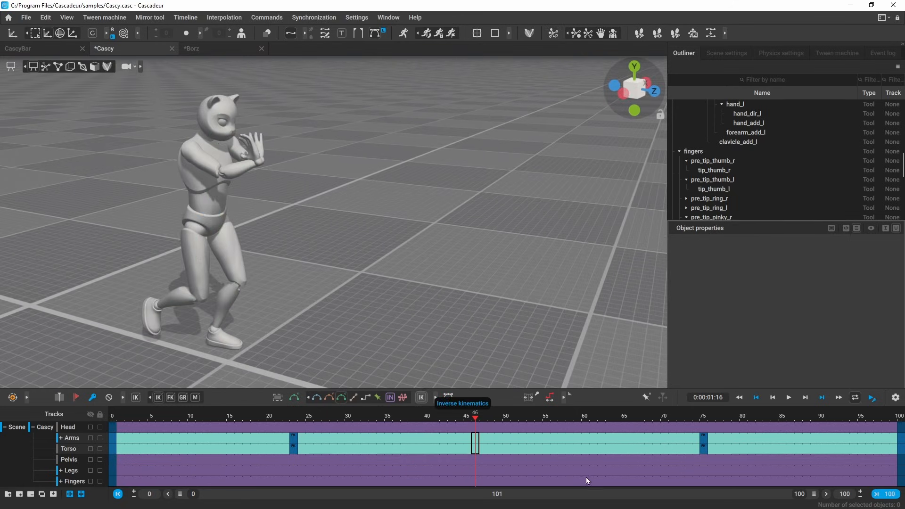
pyautogui.moveTo(461, 419); pyautogui.dragTo(294, 424)
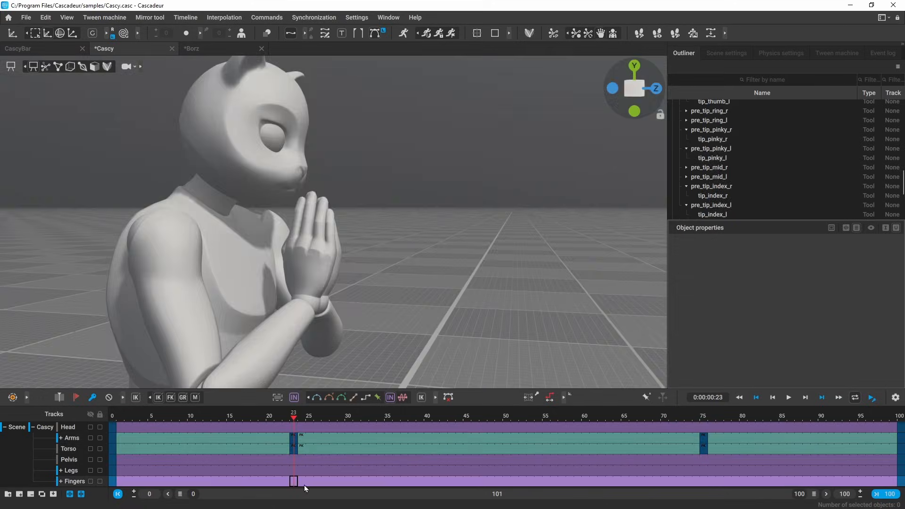
# Step: Key the fingers at the arm key frames and switch all three Fingers intervals away from AI interpolation
pyautogui.press('f')
pyautogui.click(705, 482)
pyautogui.press('f')
pyautogui.click(304, 483)
pyautogui.click(379, 399)
pyautogui.click(277, 481)
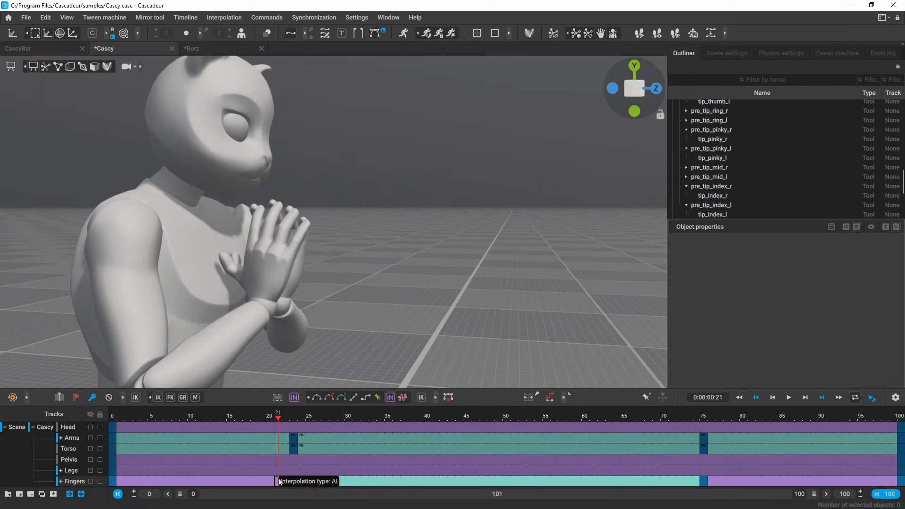
pyautogui.click(378, 398)
pyautogui.click(767, 481)
pyautogui.click(342, 398)
# Step: Scrub to frame 38 and play Cascy's animation, stopping at frame 77
pyautogui.moveTo(302, 423); pyautogui.dragTo(412, 415)
pyautogui.keyDown('alt'); pyautogui.moveTo(249, 290); pyautogui.dragTo(351, 253); pyautogui.keyUp('alt')
pyautogui.scroll(-5, 351, 253)
pyautogui.keyDown('alt'); pyautogui.moveTo(423, 264); pyautogui.dragTo(352, 221, button='middle'); pyautogui.keyUp('alt')
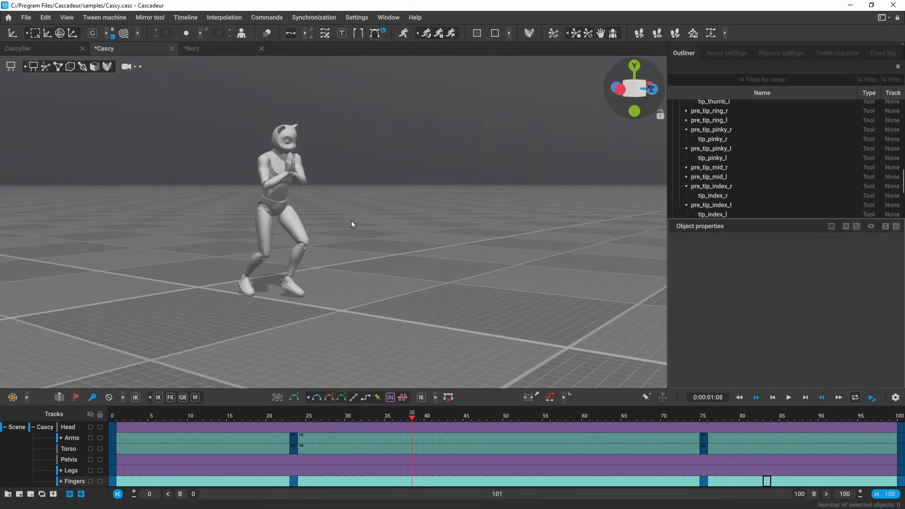
pyautogui.press('space')
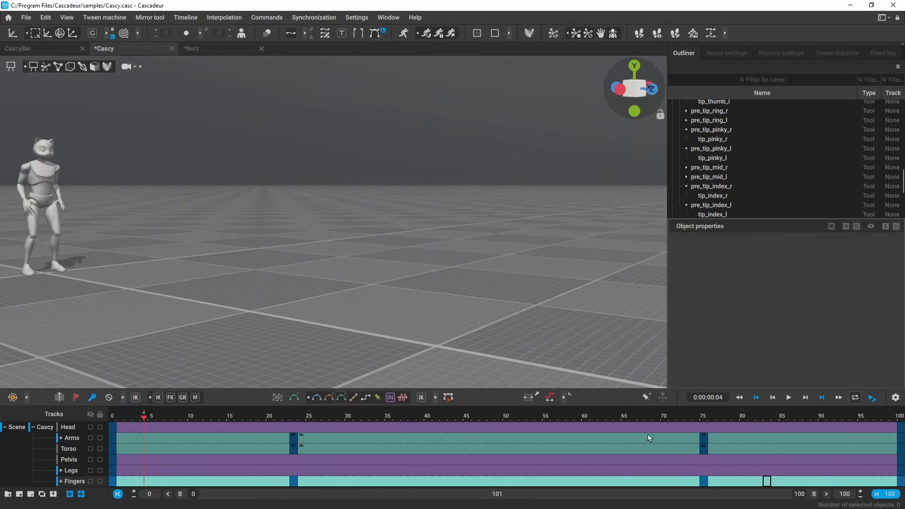
pyautogui.click(719, 420)
# Step: Set the Arms and Torso interval around frame 79 to FK interpolation and play it
pyautogui.moveTo(717, 422); pyautogui.dragTo(739, 446)
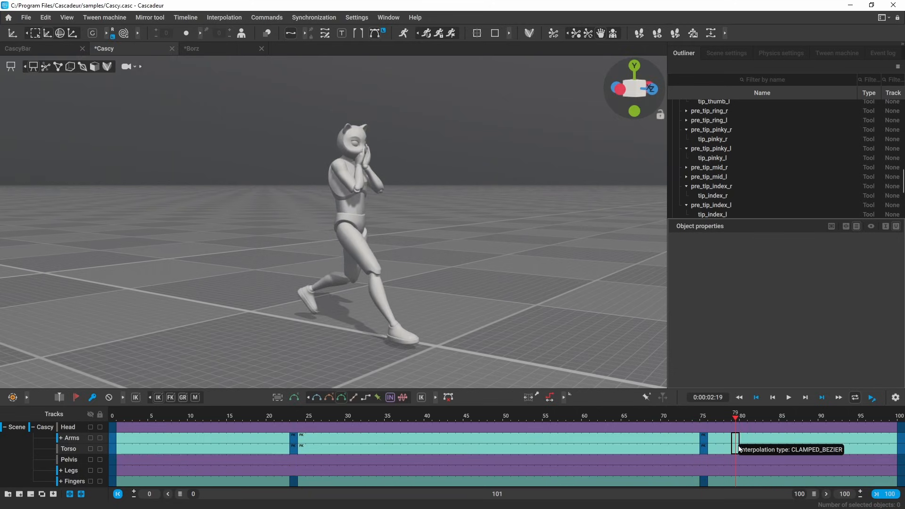
pyautogui.click(435, 400)
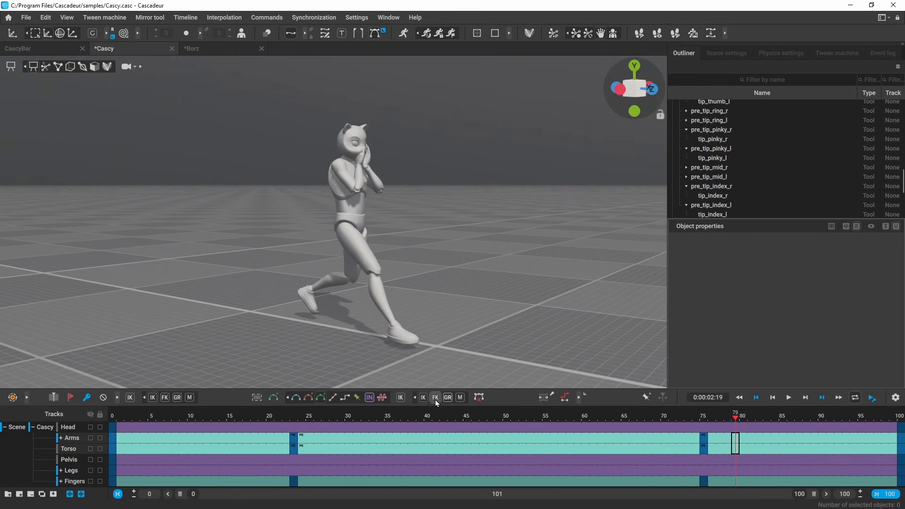
pyautogui.click(438, 398)
pyautogui.press('space')
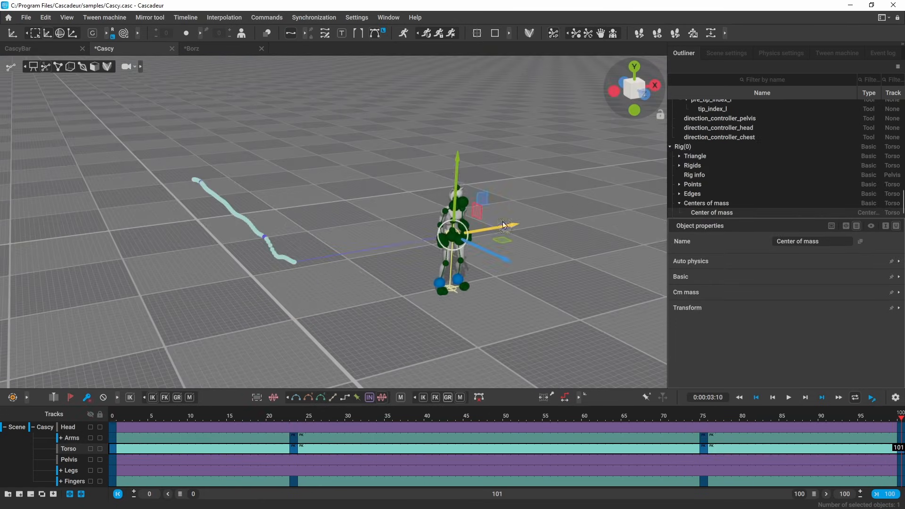
# Step: Switch to rotation, jump to frame 43, and select an interval on the Head track
pyautogui.press('e')
pyautogui.click(451, 429)
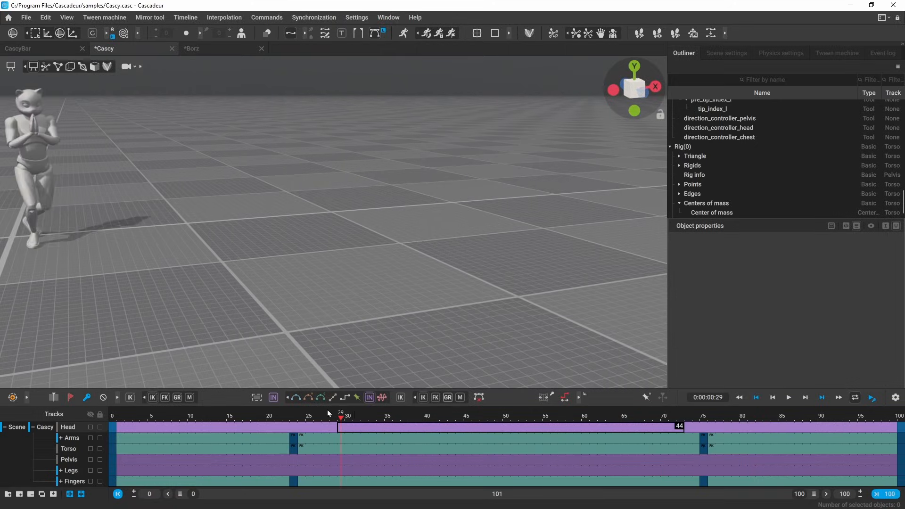
pyautogui.moveTo(328, 410); pyautogui.dragTo(837, 402)
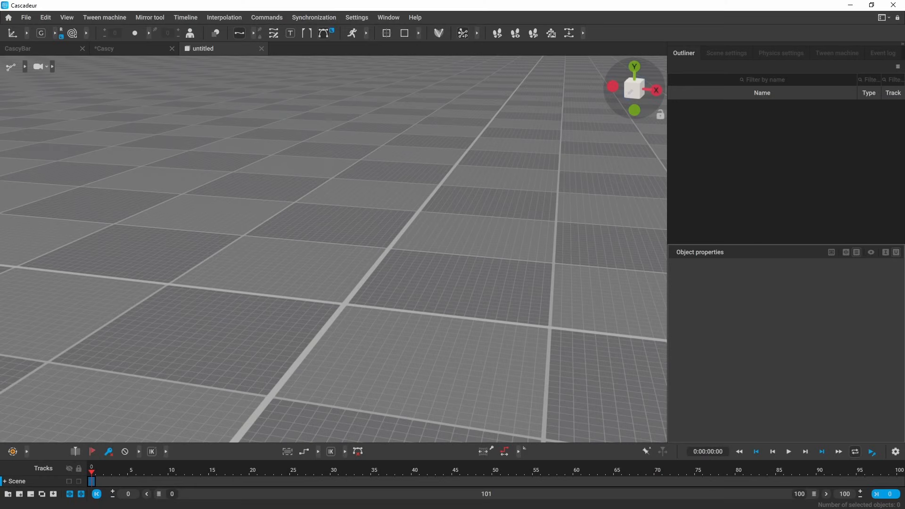
# Step: Import Talking.fbx into the empty scene and return it to its model T-pose
pyautogui.moveTo(310, 254); pyautogui.dragTo(319, 261)
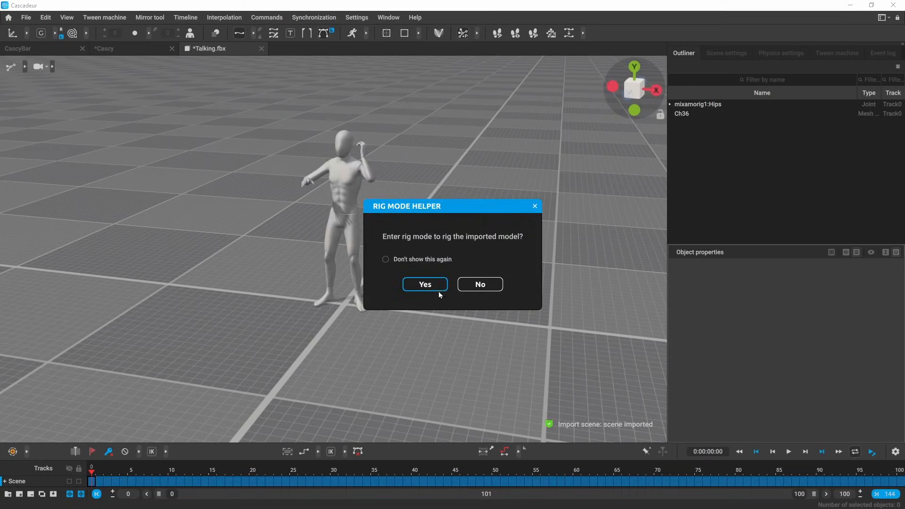
pyautogui.click(492, 286)
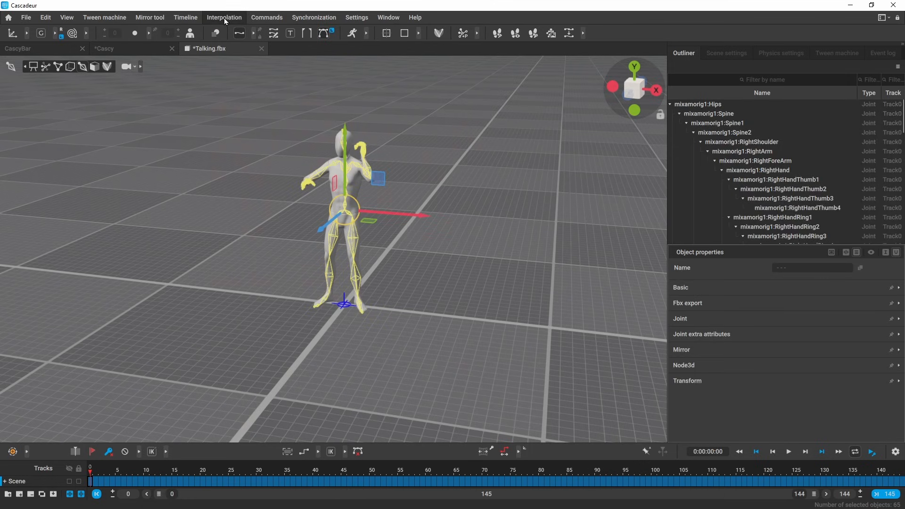
pyautogui.click(267, 18)
pyautogui.moveTo(287, 189)
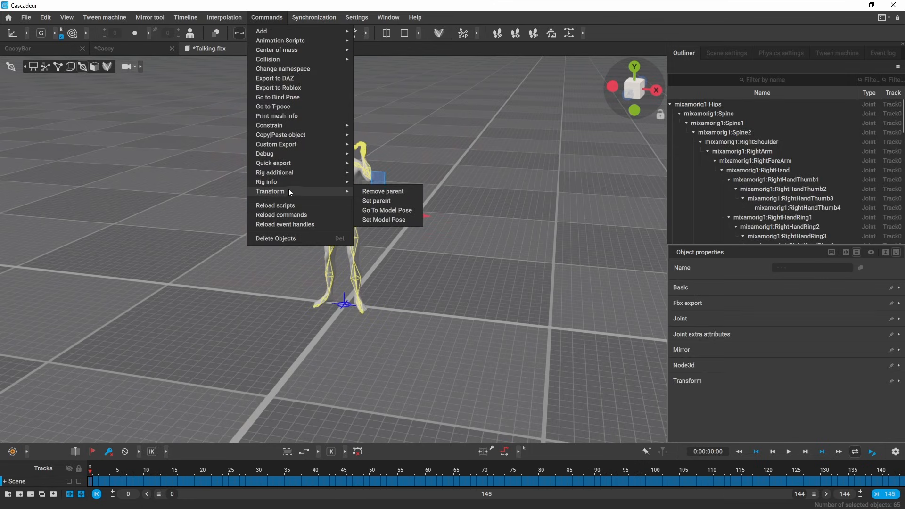
pyautogui.click(411, 211)
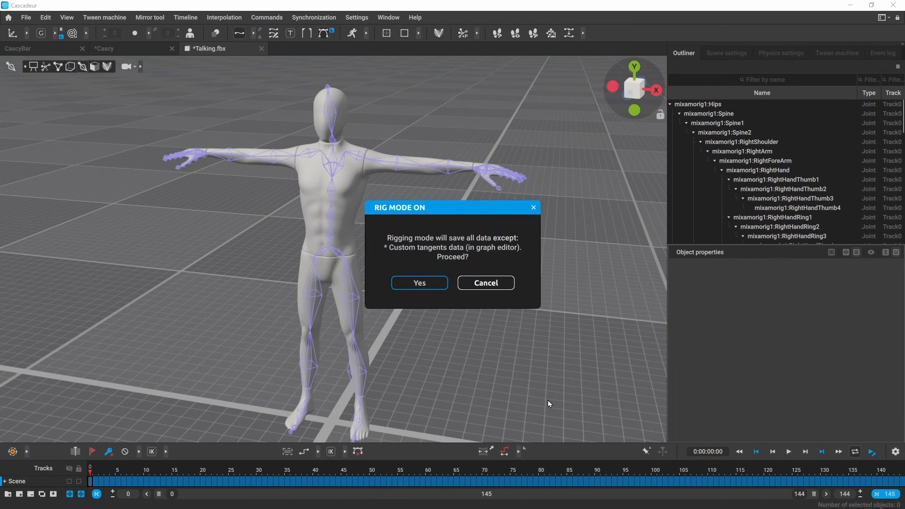
# Step: Generate a rig for the character in rig mode and expand its body-part tracks
pyautogui.press('Return')
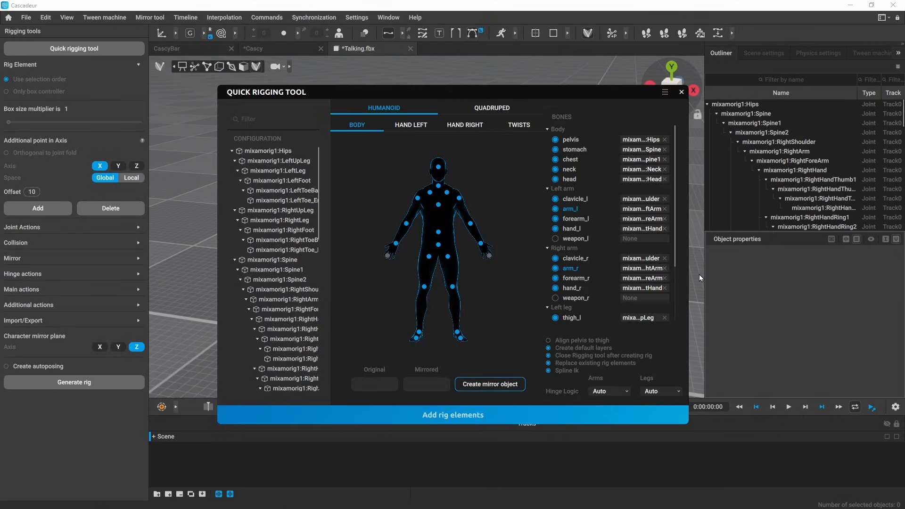
pyautogui.click(700, 276)
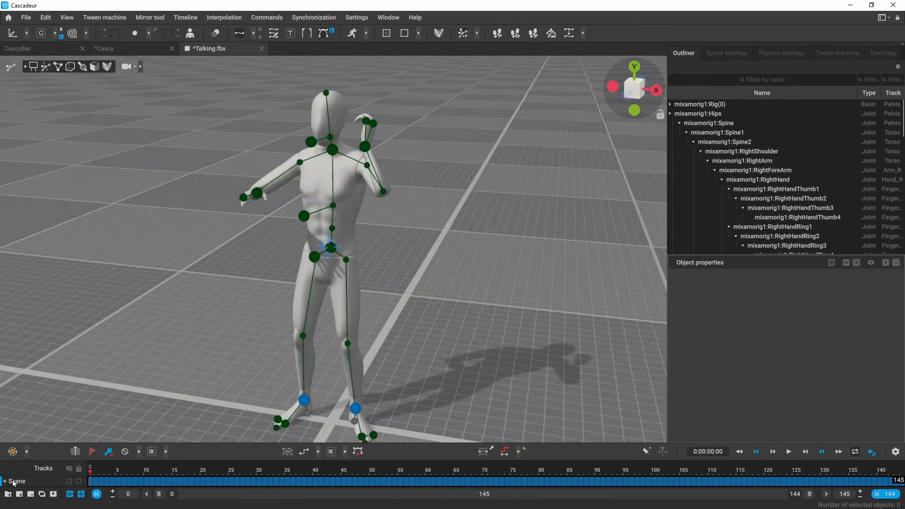
pyautogui.click(4, 483)
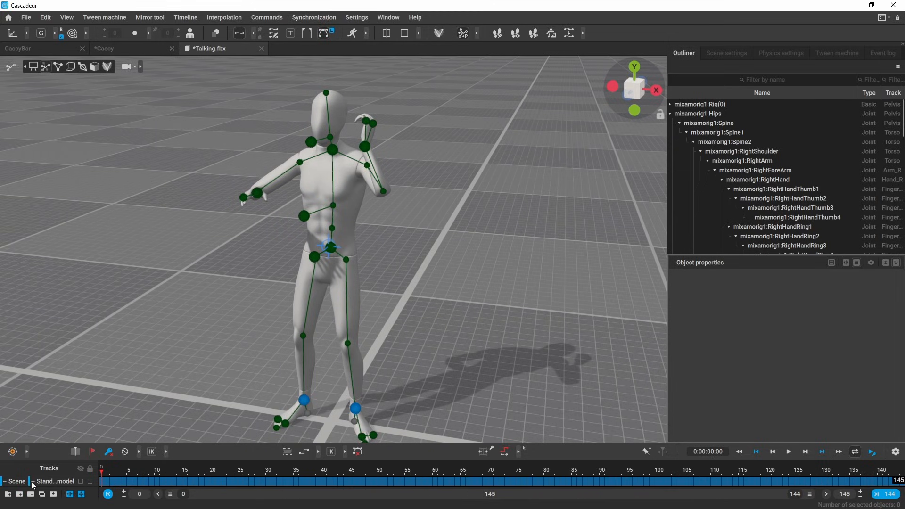
pyautogui.click(32, 482)
# Step: Hide the rig points and play the imported Talking.fbx animation
pyautogui.keyDown('alt'); pyautogui.moveTo(422, 304); pyautogui.dragTo(417, 279); pyautogui.keyUp('alt')
pyautogui.scroll(-3, 413, 227)
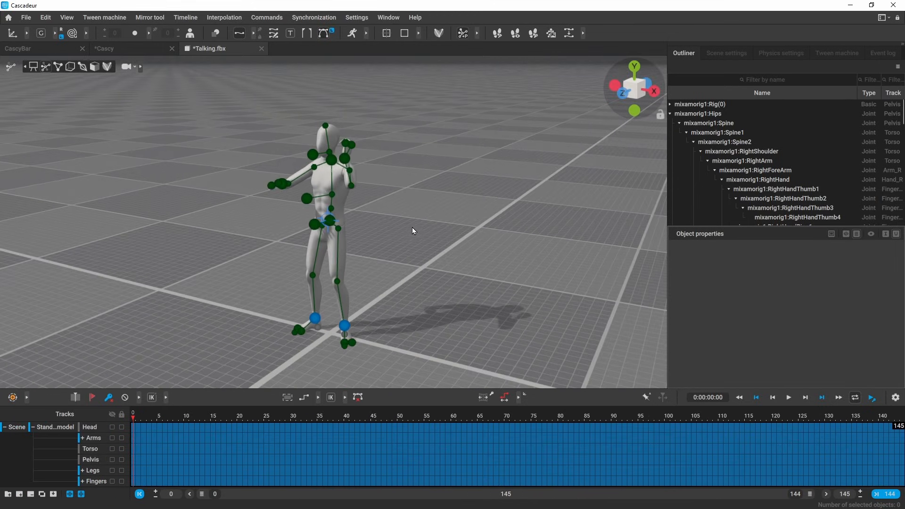
pyautogui.press('1')
pyautogui.press('space')
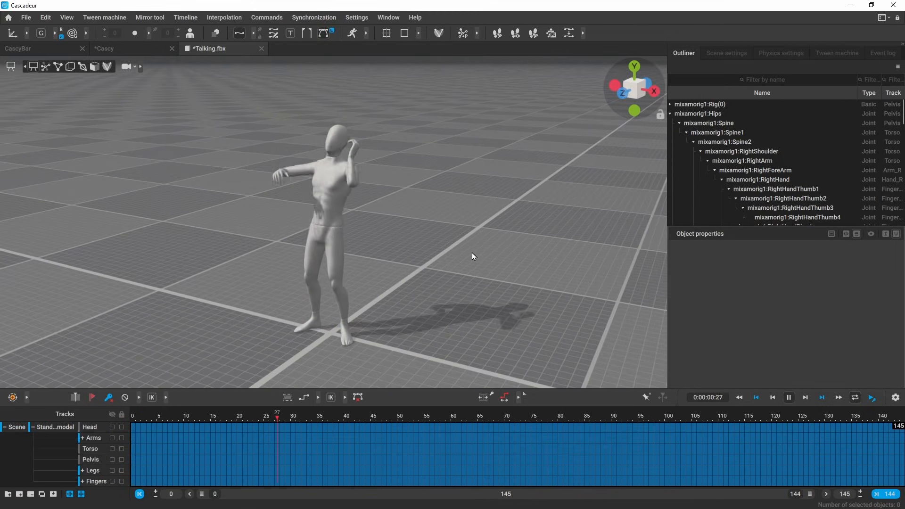
pyautogui.keyDown('alt'); pyautogui.moveTo(472, 253); pyautogui.dragTo(485, 250); pyautogui.keyUp('alt')
pyautogui.scroll(1, 510, 261)
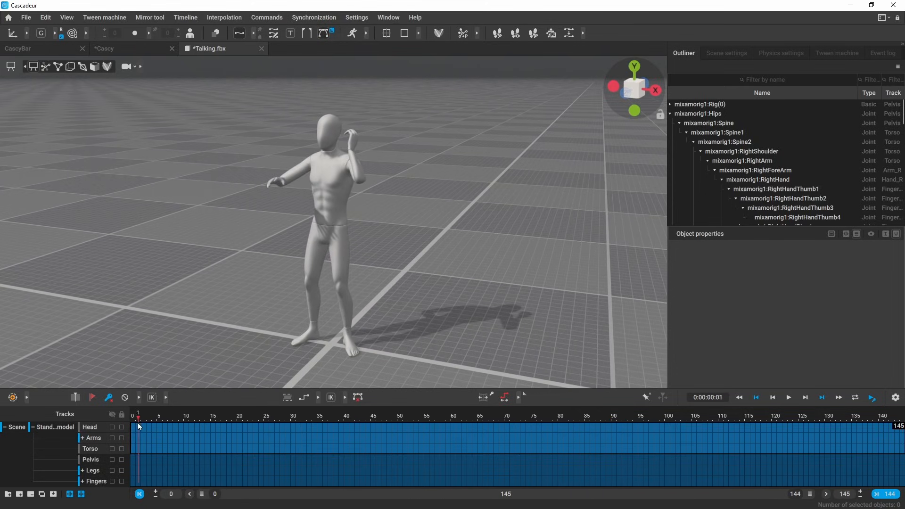
# Step: Set Head, Arms and Torso keys to FK, then delete Pelvis, Legs and Fingers keys over frames 1–143
pyautogui.moveTo(139, 462); pyautogui.dragTo(898, 489)
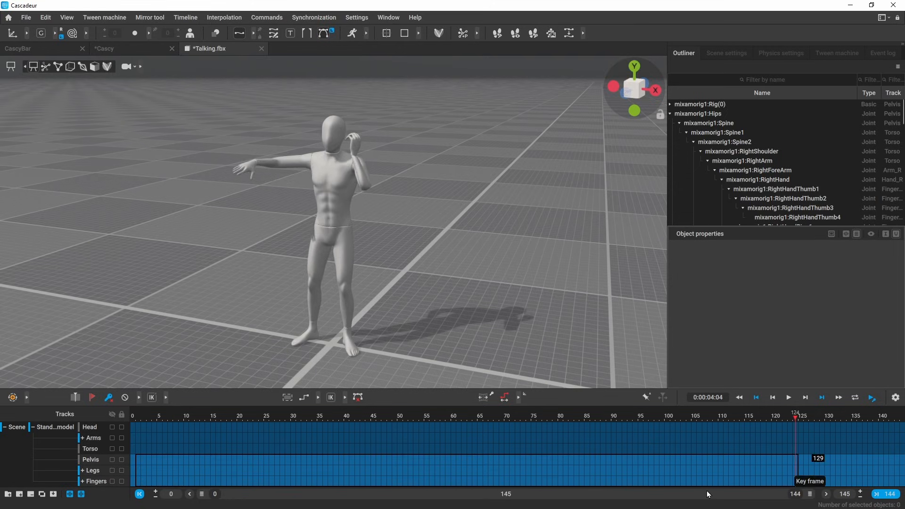
pyautogui.moveTo(142, 440); pyautogui.dragTo(902, 452)
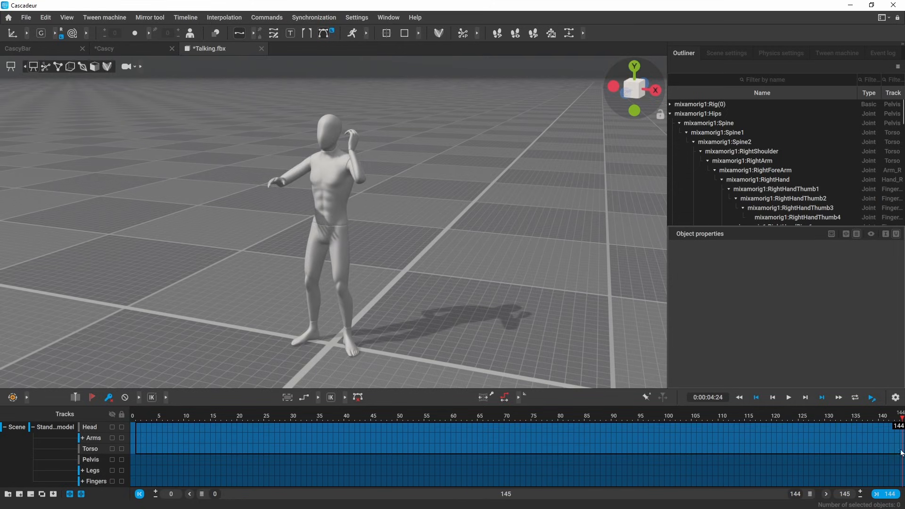
pyautogui.click(166, 398)
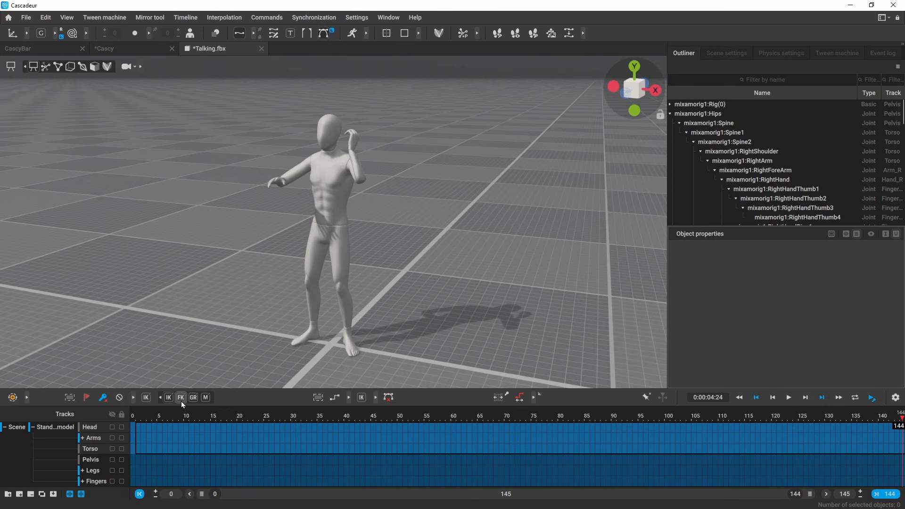
pyautogui.click(181, 397)
pyautogui.moveTo(138, 460); pyautogui.dragTo(895, 481)
pyautogui.press('Delete')
# Step: At frame 144, turn on point controllers and shift the center of mass along the blue axis
pyautogui.click(688, 481)
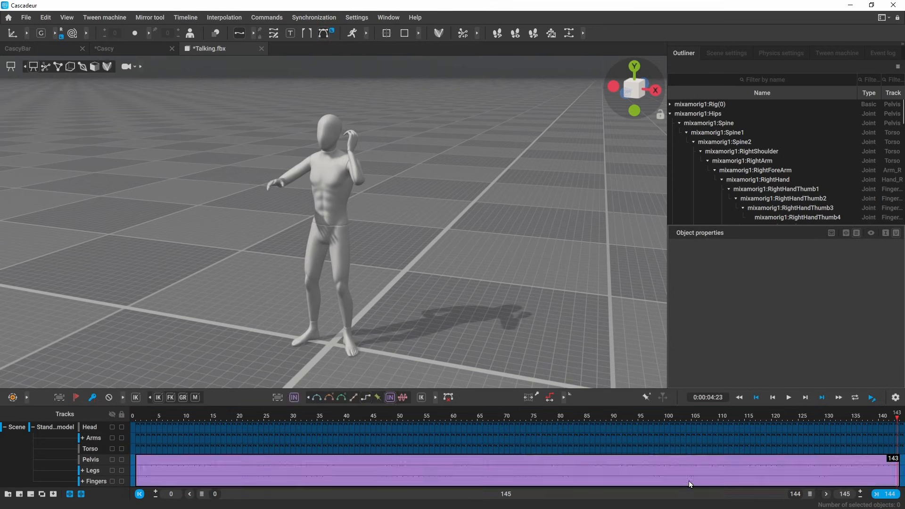
pyautogui.click(903, 418)
pyautogui.press('y')
pyautogui.keyDown('alt'); pyautogui.moveTo(445, 254); pyautogui.dragTo(342, 247); pyautogui.keyUp('alt')
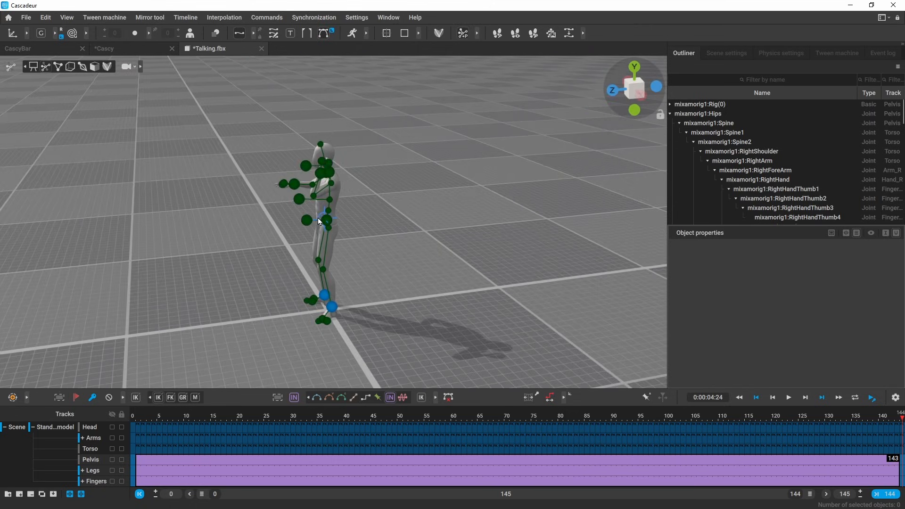
pyautogui.click(319, 219)
pyautogui.scroll(-4, 326, 235)
pyautogui.moveTo(325, 235); pyautogui.dragTo(463, 229, button='middle')
# Step: Hide the point controllers and play the edited animation from the start
pyautogui.moveTo(400, 220); pyautogui.dragTo(166, 245)
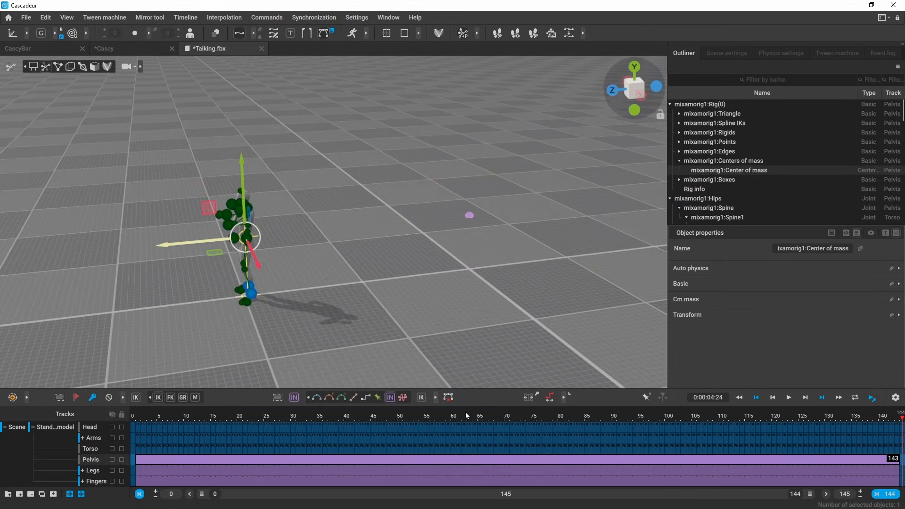
pyautogui.keyDown('alt'); pyautogui.moveTo(368, 342); pyautogui.dragTo(363, 283); pyautogui.keyUp('alt')
pyautogui.press('t')
pyautogui.scroll(2, 505, 312)
pyautogui.keyDown('alt'); pyautogui.moveTo(505, 312); pyautogui.dragTo(503, 321); pyautogui.keyUp('alt')
pyautogui.click(502, 321)
pyautogui.click(171, 418)
pyautogui.press('space')
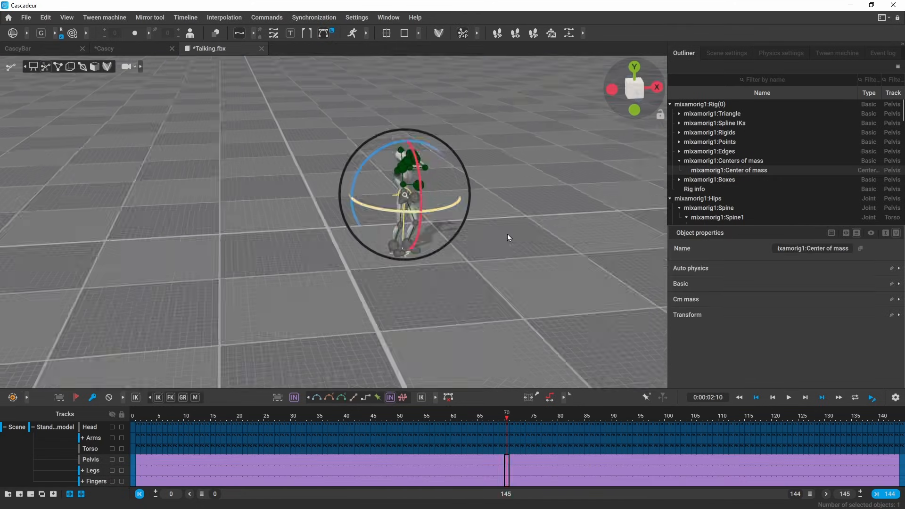
# Step: Select the center of mass at frame 70, scrub back and replay the animation
pyautogui.keyDown('alt'); pyautogui.moveTo(507, 234); pyautogui.dragTo(430, 219); pyautogui.keyUp('alt')
pyautogui.moveTo(489, 420); pyautogui.dragTo(231, 417)
pyautogui.press('space')
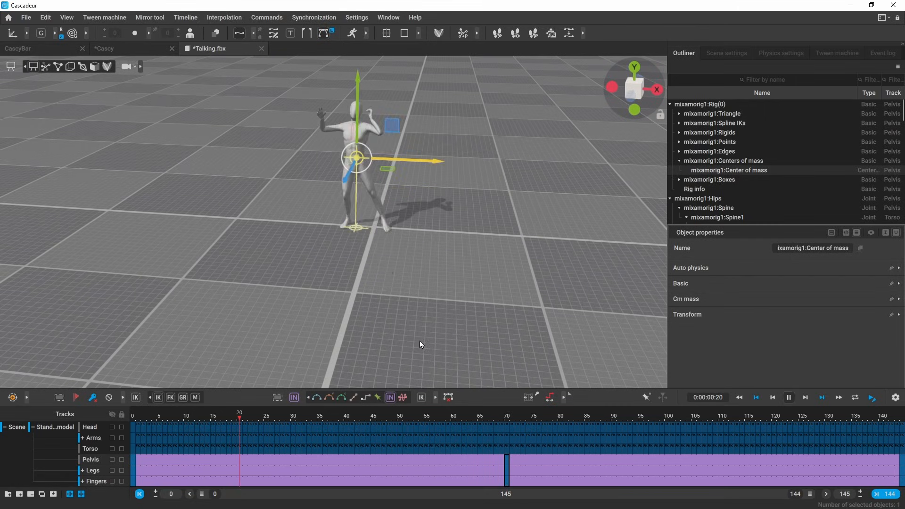
pyautogui.press('2')
pyautogui.click(424, 346)
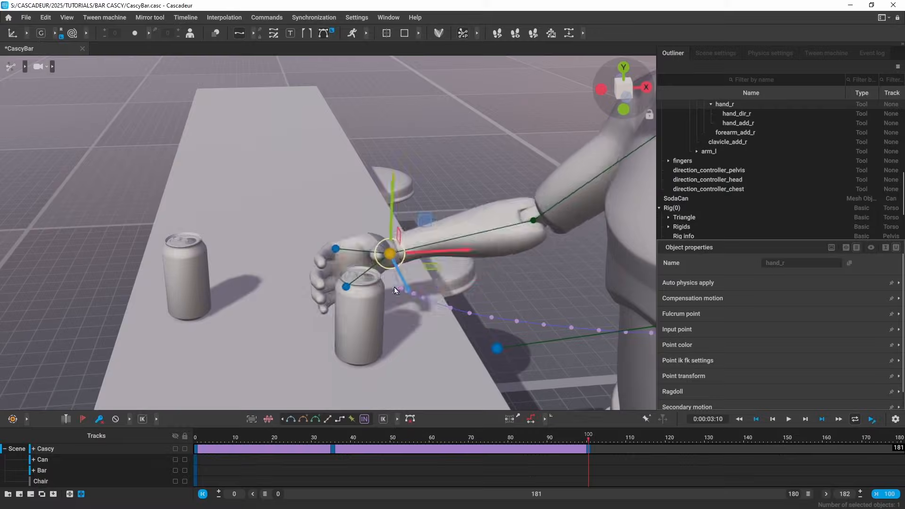
# Step: Show the bar scene with textured meshes and select the SodaCan in Cascy's hand
pyautogui.keyDown('alt'); pyautogui.moveTo(447, 314); pyautogui.dragTo(402, 319, button='right'); pyautogui.keyUp('alt')
pyautogui.keyDown('alt'); pyautogui.moveTo(402, 319); pyautogui.dragTo(428, 321); pyautogui.keyUp('alt')
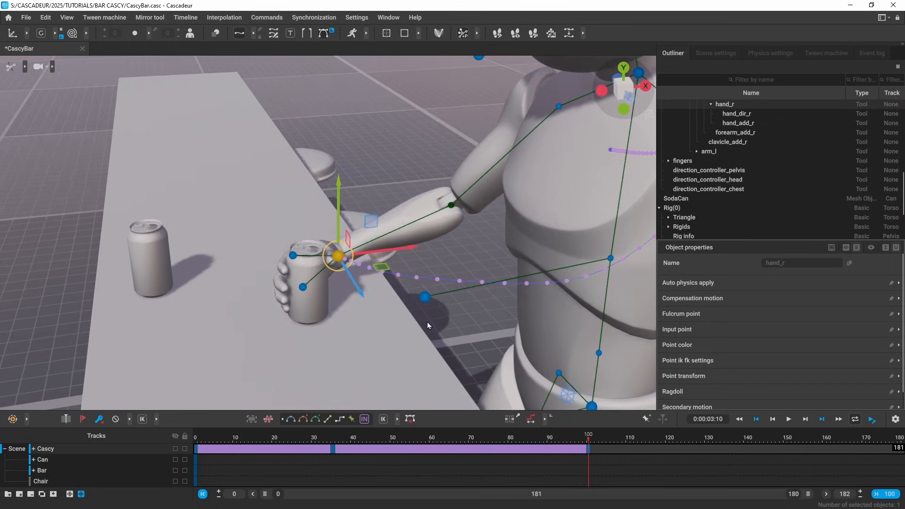
pyautogui.click(426, 322)
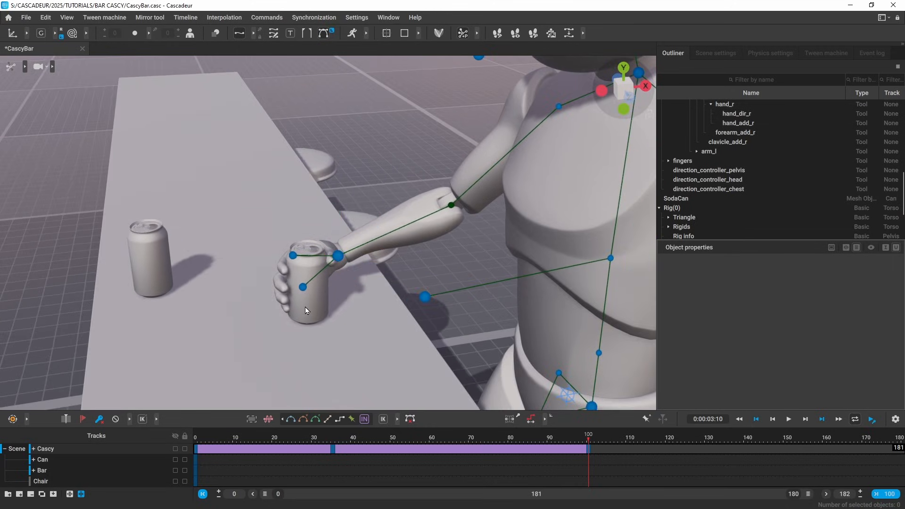
pyautogui.click(25, 66)
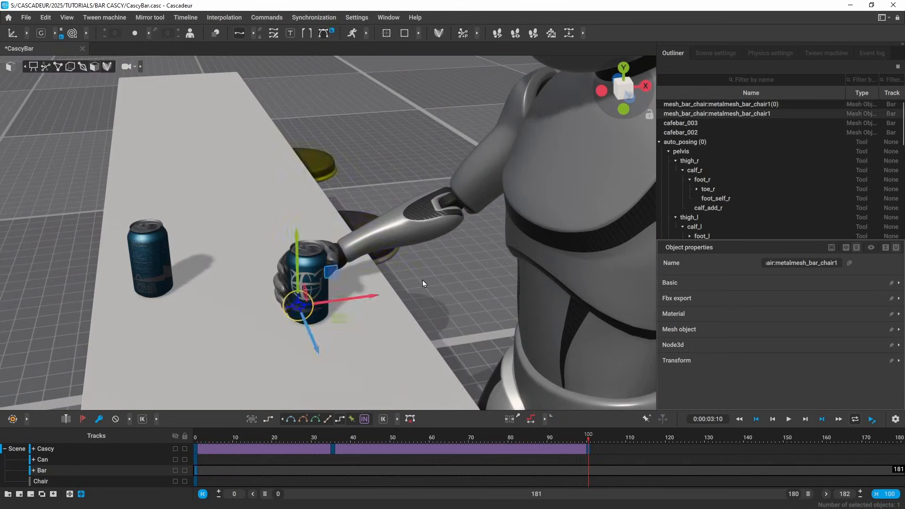
pyautogui.keyDown('alt'); pyautogui.moveTo(423, 280); pyautogui.dragTo(358, 245); pyautogui.keyUp('alt')
pyautogui.click(299, 306)
pyautogui.keyDown('alt'); pyautogui.moveTo(331, 330); pyautogui.dragTo(391, 396); pyautogui.keyUp('alt')
pyautogui.scroll(-3, 712, 217)
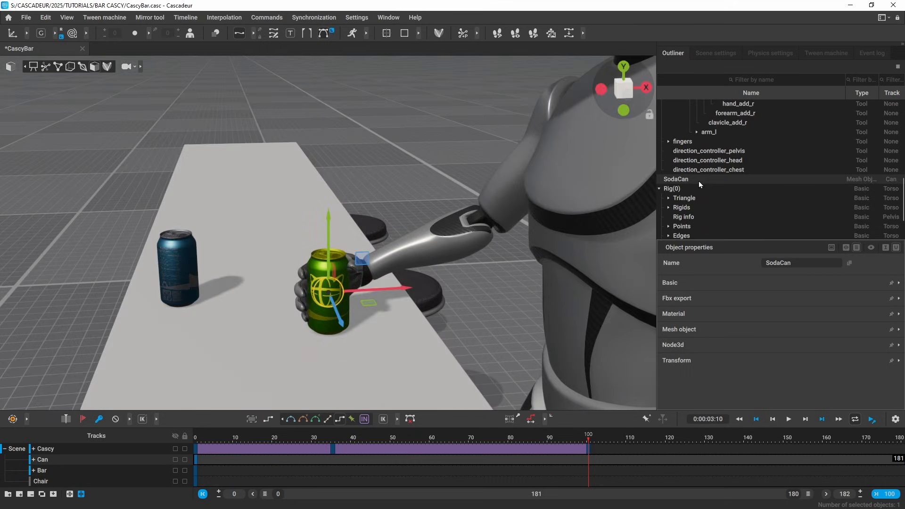
pyautogui.keyDown('alt'); pyautogui.moveTo(426, 338); pyautogui.dragTo(463, 352); pyautogui.keyUp('alt')
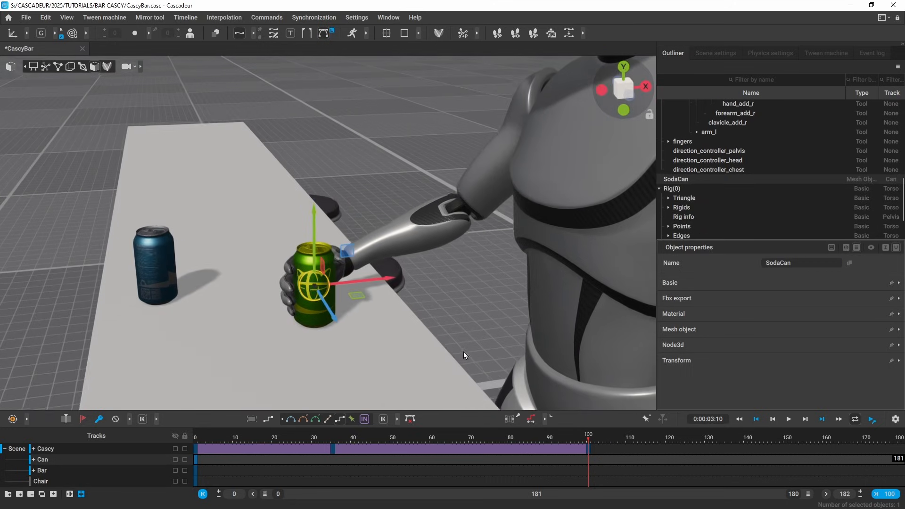
# Step: Add a new joint to the scene via Commands > Add > Joint
pyautogui.click(462, 351)
pyautogui.click(267, 17)
pyautogui.moveTo(265, 25)
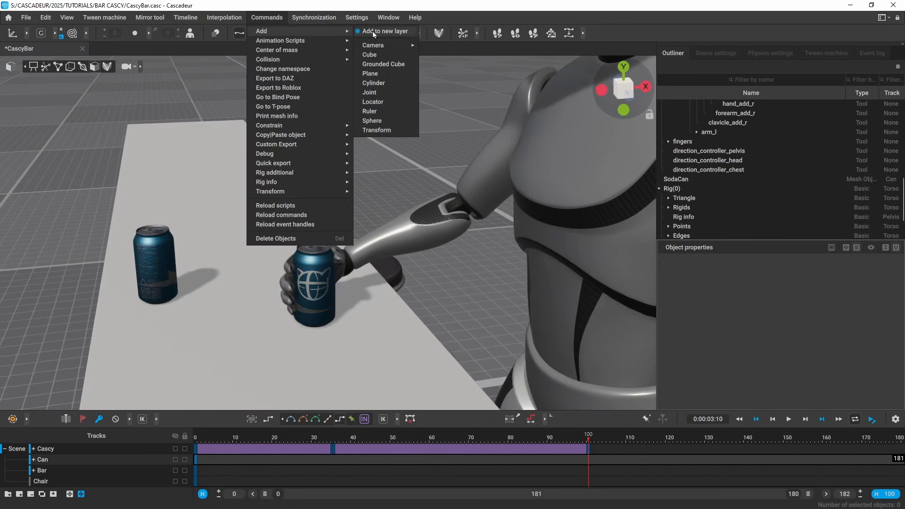
pyautogui.click(382, 91)
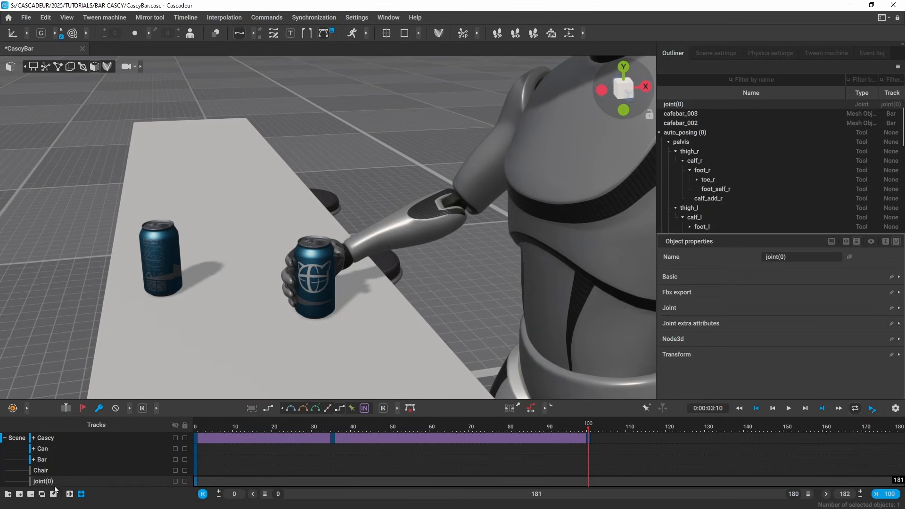
# Step: At the first frame, snap the new joint(0) onto the soda can on the bar
pyautogui.moveTo(45, 482); pyautogui.dragTo(45, 453)
pyautogui.click(198, 439)
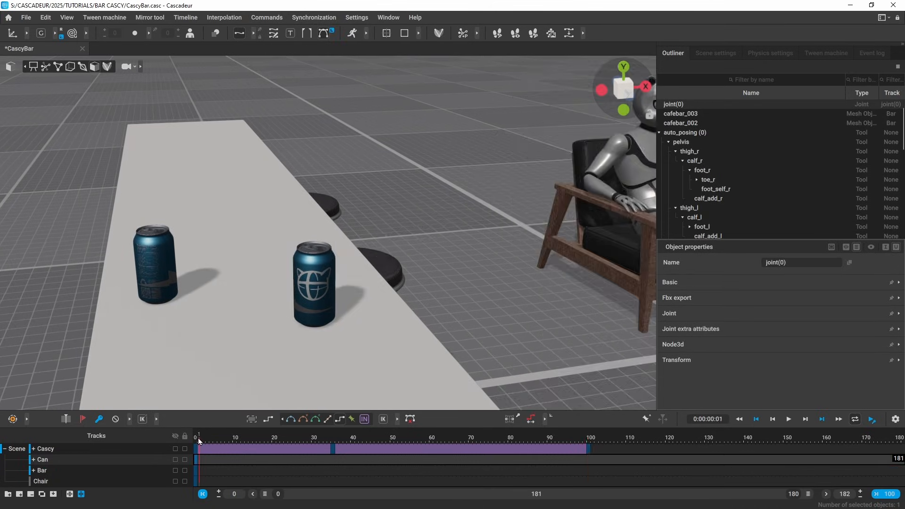
pyautogui.keyDown('alt'); pyautogui.moveTo(484, 313); pyautogui.dragTo(405, 283, button='middle'); pyautogui.keyUp('alt')
pyautogui.scroll(-5, 503, 293)
pyautogui.keyDown('alt'); pyautogui.moveTo(200, 206); pyautogui.dragTo(212, 234); pyautogui.keyUp('alt')
pyautogui.click(212, 235)
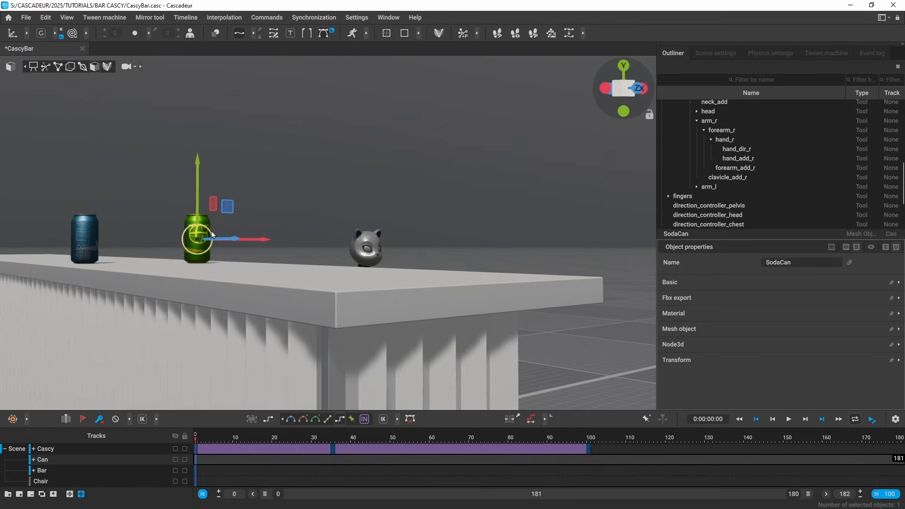
pyautogui.keyDown('alt'); pyautogui.moveTo(386, 223); pyautogui.dragTo(347, 268); pyautogui.keyUp('alt')
pyautogui.click(354, 266)
pyautogui.scroll(9, 769, 199)
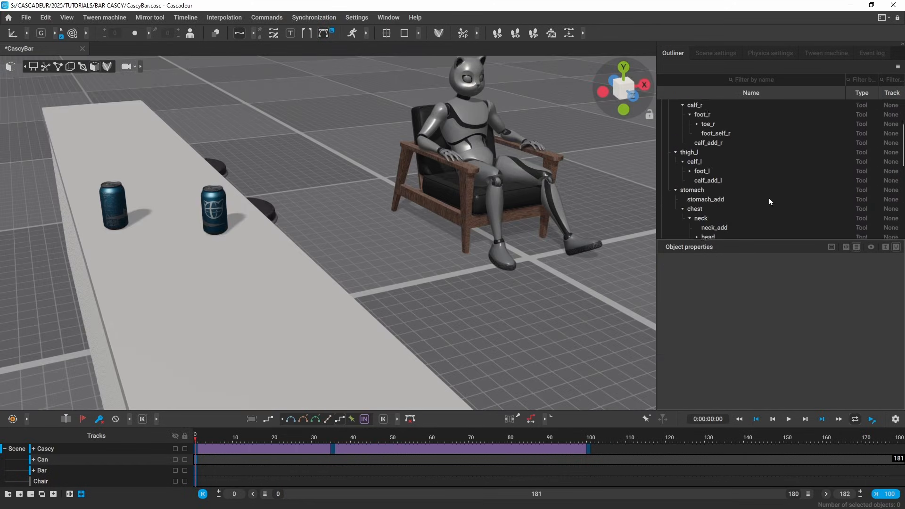
pyautogui.click(674, 135)
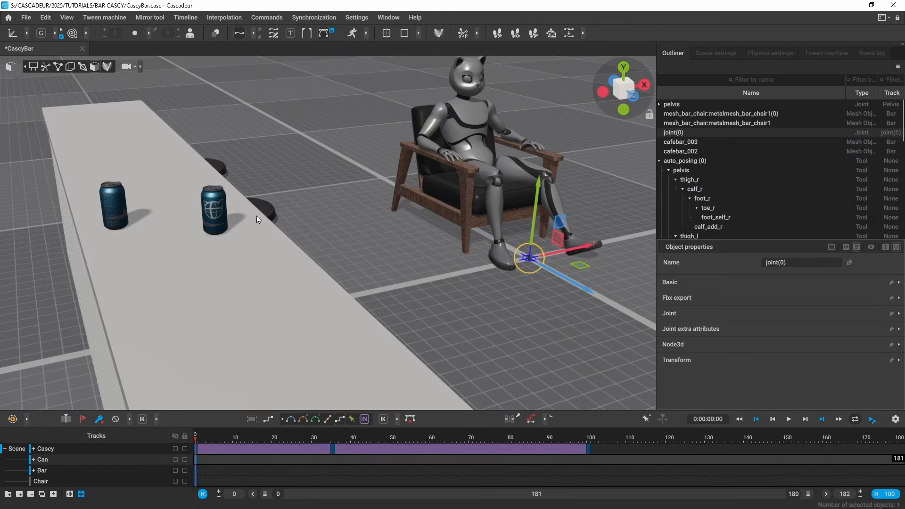
pyautogui.hotkey('ctrl', 'v')
# Step: Rename joint(0) to SodaJoint
pyautogui.keyDown('alt'); pyautogui.moveTo(292, 176); pyautogui.dragTo(319, 163); pyautogui.keyUp('alt')
pyautogui.keyDown('alt'); pyautogui.moveTo(318, 163); pyautogui.dragTo(648, 307, button='right'); pyautogui.keyUp('alt')
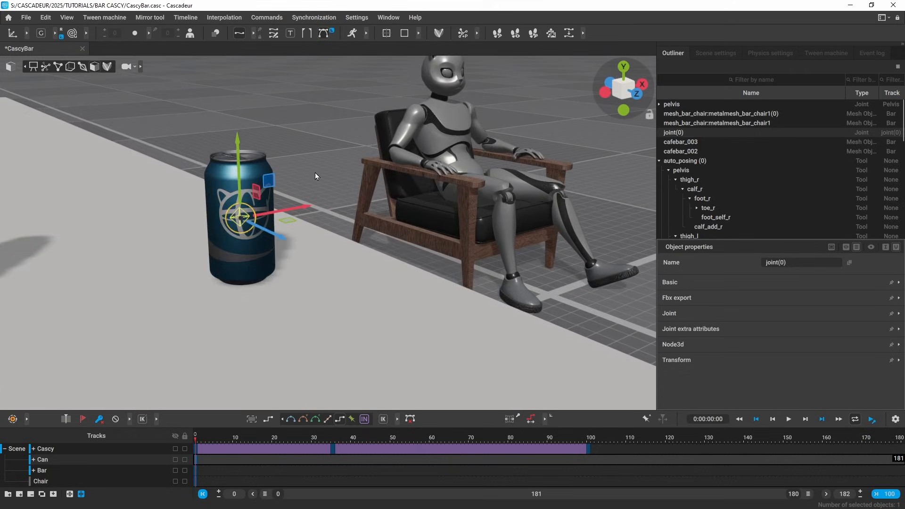
pyautogui.keyDown('alt'); pyautogui.moveTo(315, 173); pyautogui.dragTo(380, 217); pyautogui.keyUp('alt')
pyautogui.scroll(-1, 757, 200)
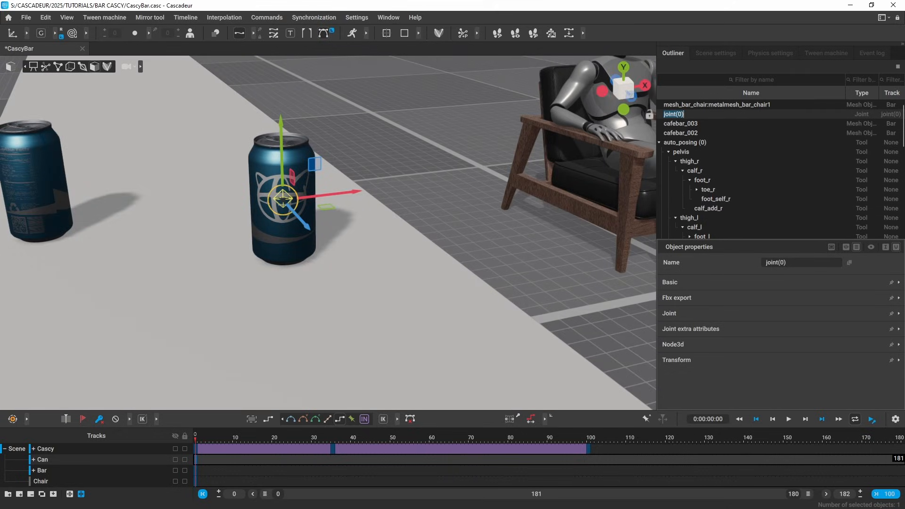
pyautogui.write('SodaJoint')
pyautogui.press('Return')
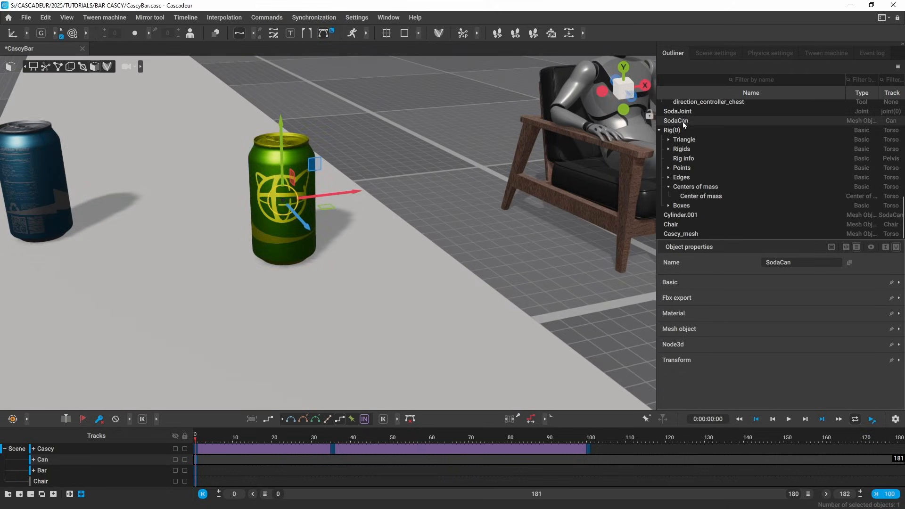
# Step: Parent SodaCan under SodaJoint, confirm the can follows it, and go to frame 100
pyautogui.moveTo(683, 122); pyautogui.dragTo(686, 114)
pyautogui.moveTo(290, 203); pyautogui.dragTo(296, 172)
pyautogui.hotkey('ctrl', 'z')
pyautogui.press('End')
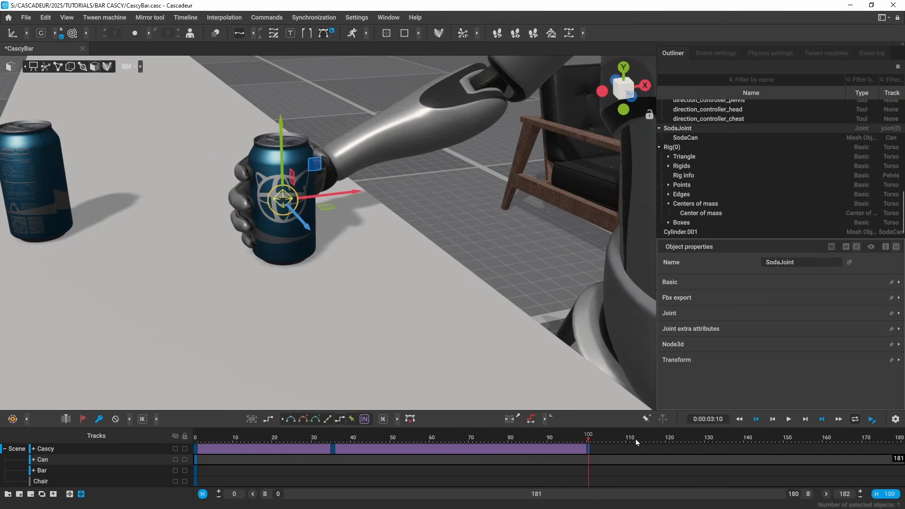
# Step: In joint display, select SodaJoint together with Cascy's hand_r joint
pyautogui.keyDown('alt'); pyautogui.moveTo(474, 228); pyautogui.dragTo(561, 349); pyautogui.keyUp('alt')
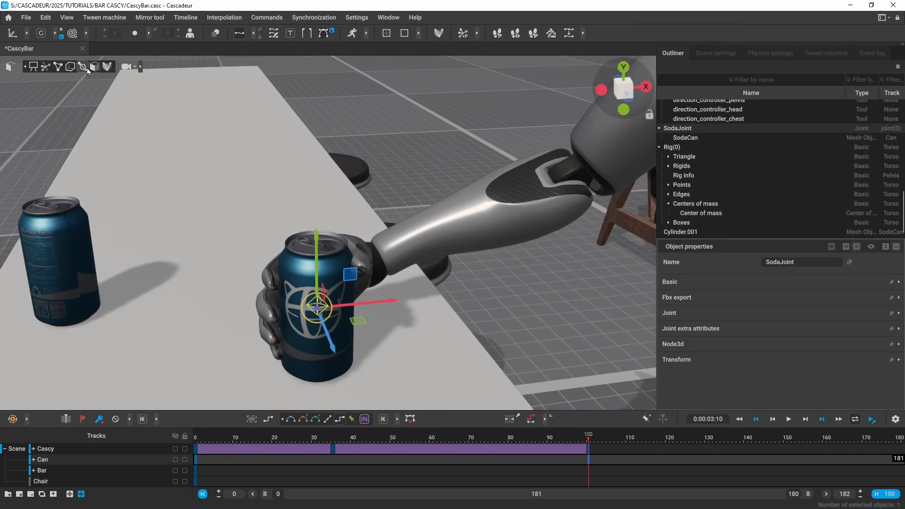
pyautogui.click(83, 67)
pyautogui.keyDown('alt'); pyautogui.moveTo(443, 162); pyautogui.dragTo(398, 267); pyautogui.keyUp('alt')
pyautogui.keyDown('alt'); pyautogui.moveTo(398, 267); pyautogui.dragTo(453, 318, button='right'); pyautogui.keyUp('alt')
pyautogui.keyDown('alt'); pyautogui.moveTo(454, 318); pyautogui.dragTo(398, 345); pyautogui.keyUp('alt')
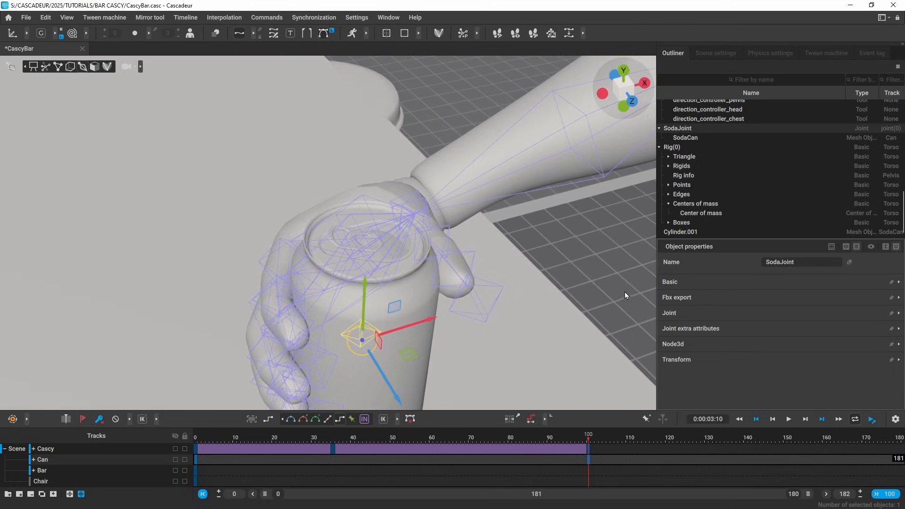
pyautogui.keyDown('shift'); pyautogui.click(391, 225); pyautogui.keyUp('shift')
pyautogui.keyDown('alt'); pyautogui.moveTo(391, 225); pyautogui.dragTo(255, 239, button='right'); pyautogui.keyUp('alt')
pyautogui.keyDown('alt'); pyautogui.moveTo(255, 239); pyautogui.dragTo(427, 189); pyautogui.keyUp('alt')
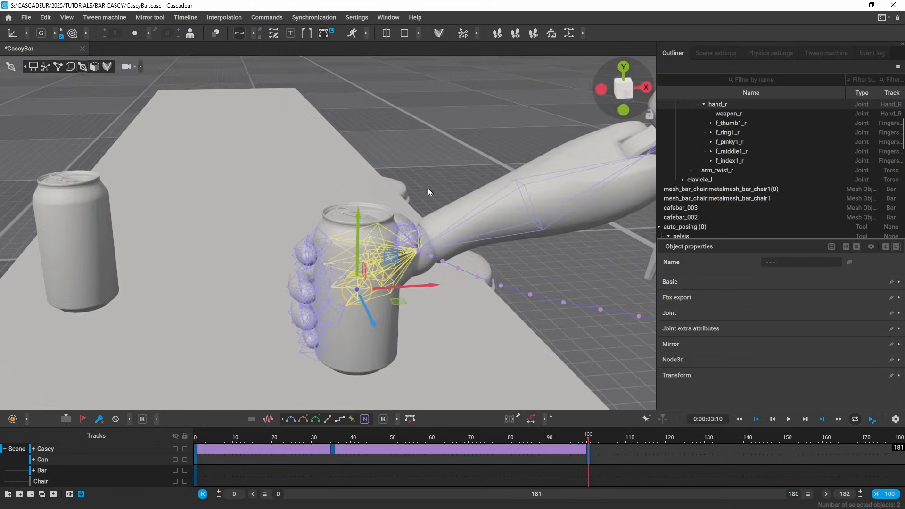
pyautogui.keyDown('alt'); pyautogui.moveTo(565, 244); pyautogui.dragTo(416, 226, button='right'); pyautogui.keyUp('alt')
pyautogui.keyDown('alt'); pyautogui.moveTo(414, 235); pyautogui.dragTo(398, 186); pyautogui.keyUp('alt')
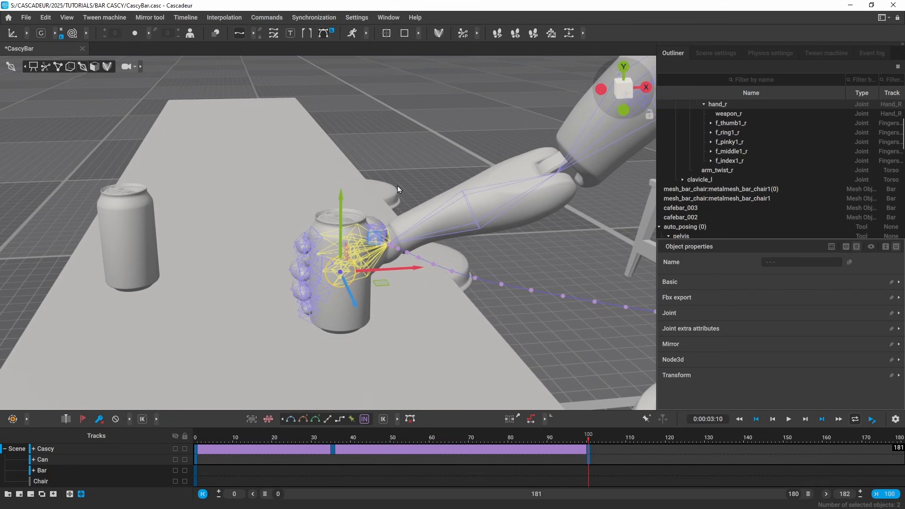
# Step: Create a Transform constraint with hand_r as parent, then return to the shaded view
pyautogui.click(267, 18)
pyautogui.moveTo(354, 126)
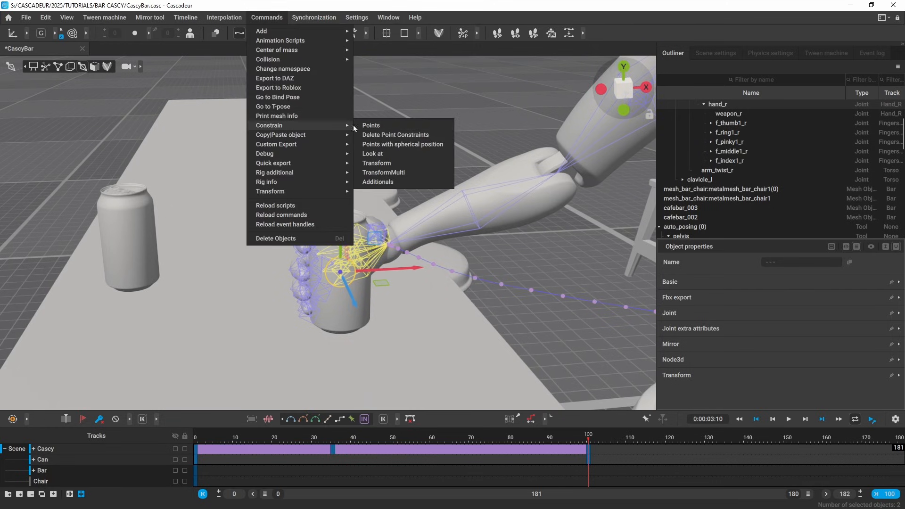
pyautogui.click(412, 162)
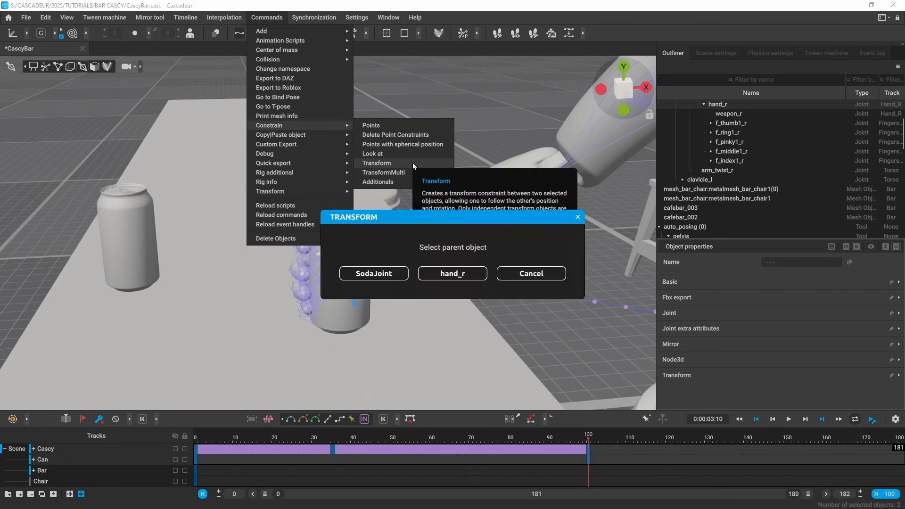
pyautogui.click(462, 278)
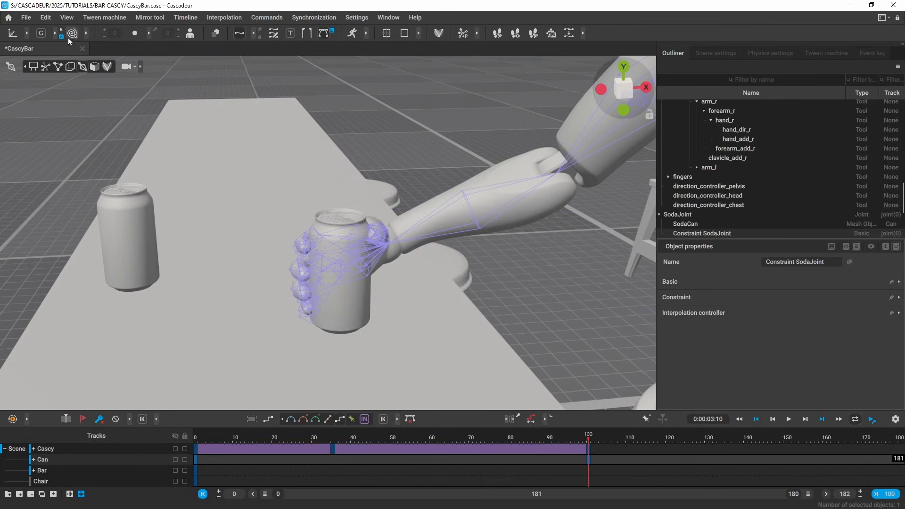
pyautogui.click(70, 37)
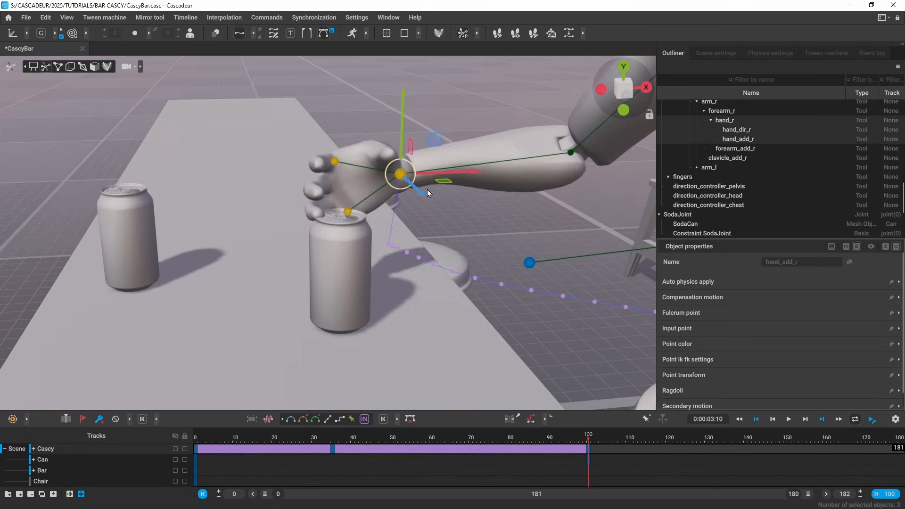
pyautogui.click(588, 464)
# Step: Select SodaJoint and turn its constraint on at frame 100 in Object properties
pyautogui.press('1')
pyautogui.click(83, 67)
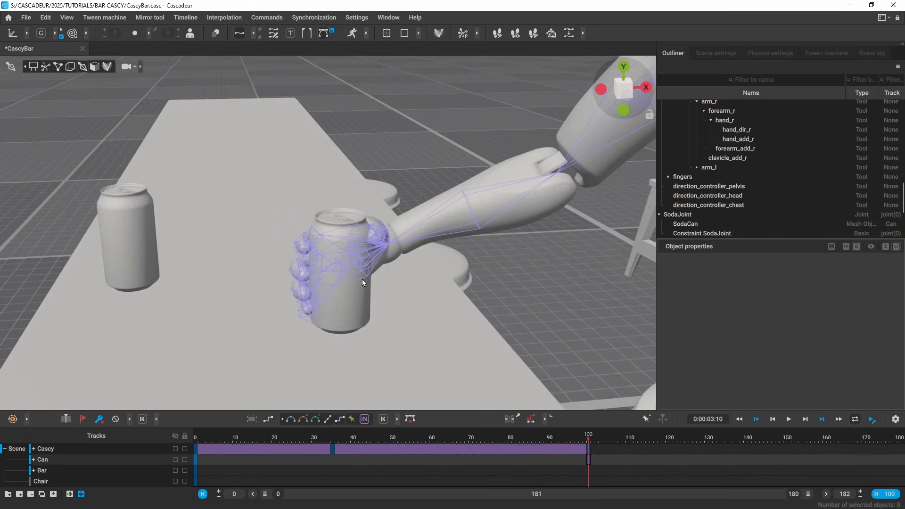
pyautogui.click(359, 278)
pyautogui.keyDown('alt'); pyautogui.moveTo(348, 279); pyautogui.dragTo(406, 210); pyautogui.keyUp('alt')
pyautogui.click(297, 240)
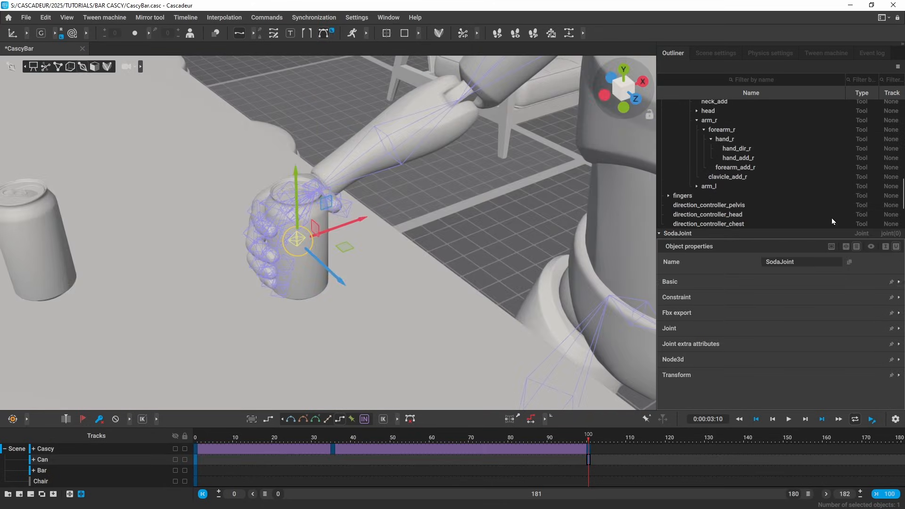
pyautogui.click(677, 298)
pyautogui.click(762, 313)
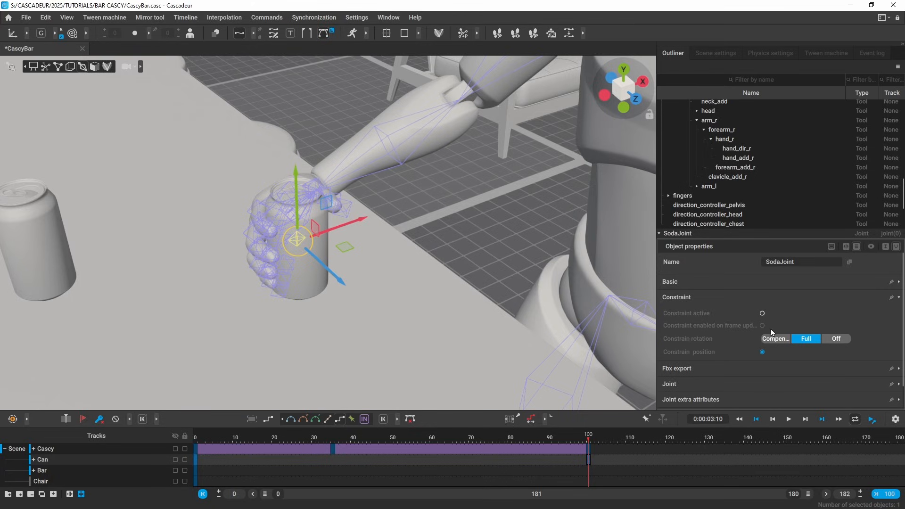
# Step: Move the right hand controller to check the can follows, undo it, and scrub back to frame 99
pyautogui.moveTo(592, 441); pyautogui.dragTo(596, 439)
pyautogui.keyDown('alt'); pyautogui.moveTo(448, 280); pyautogui.dragTo(420, 98); pyautogui.keyUp('alt')
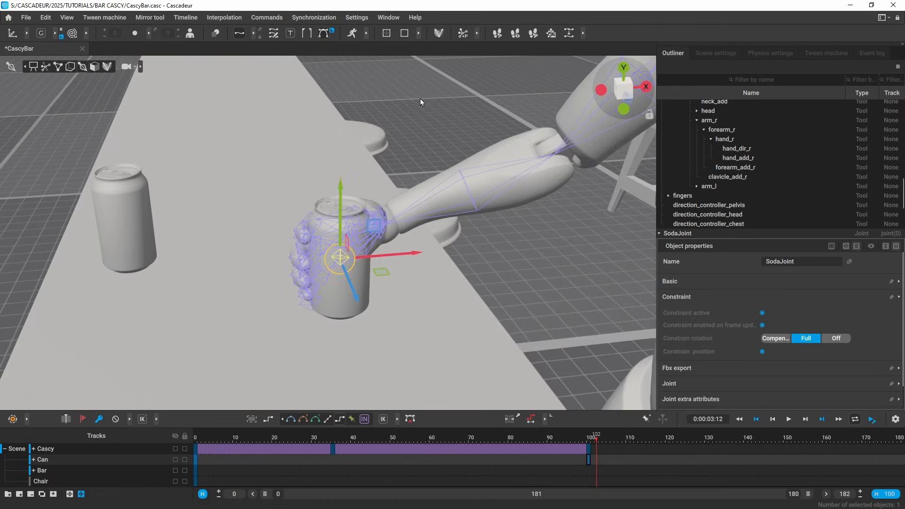
pyautogui.scroll(-3, 415, 109)
pyautogui.click(401, 142)
pyautogui.click(45, 67)
pyautogui.click(369, 227)
pyautogui.moveTo(402, 191); pyautogui.dragTo(432, 102)
pyautogui.hotkey('ctrl', 'z')
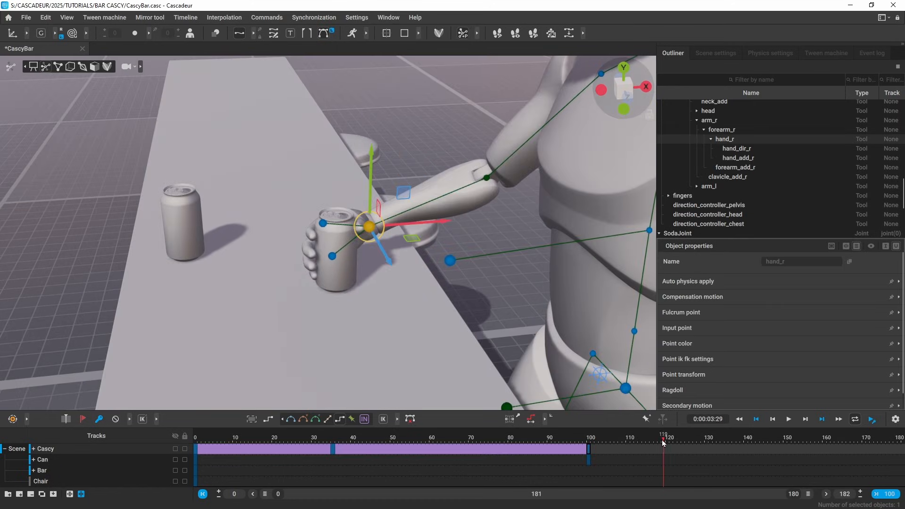
pyautogui.moveTo(663, 440); pyautogui.dragTo(585, 454)
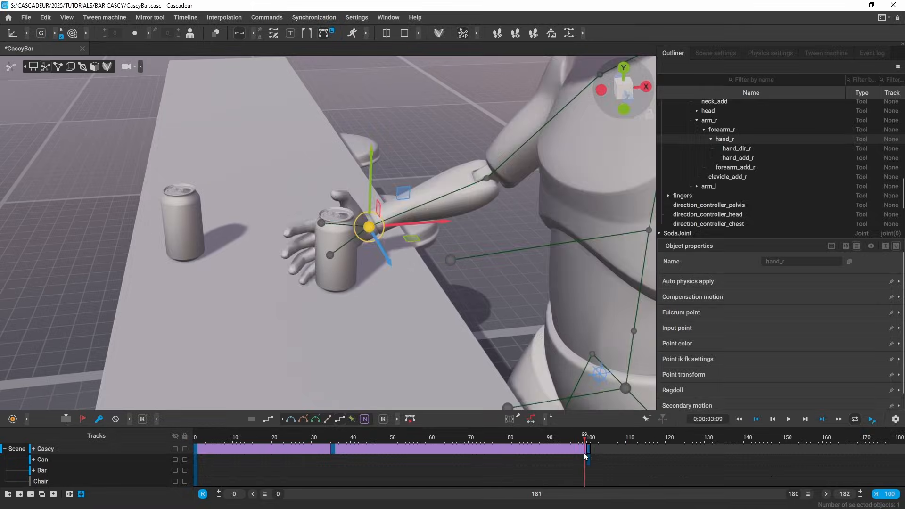